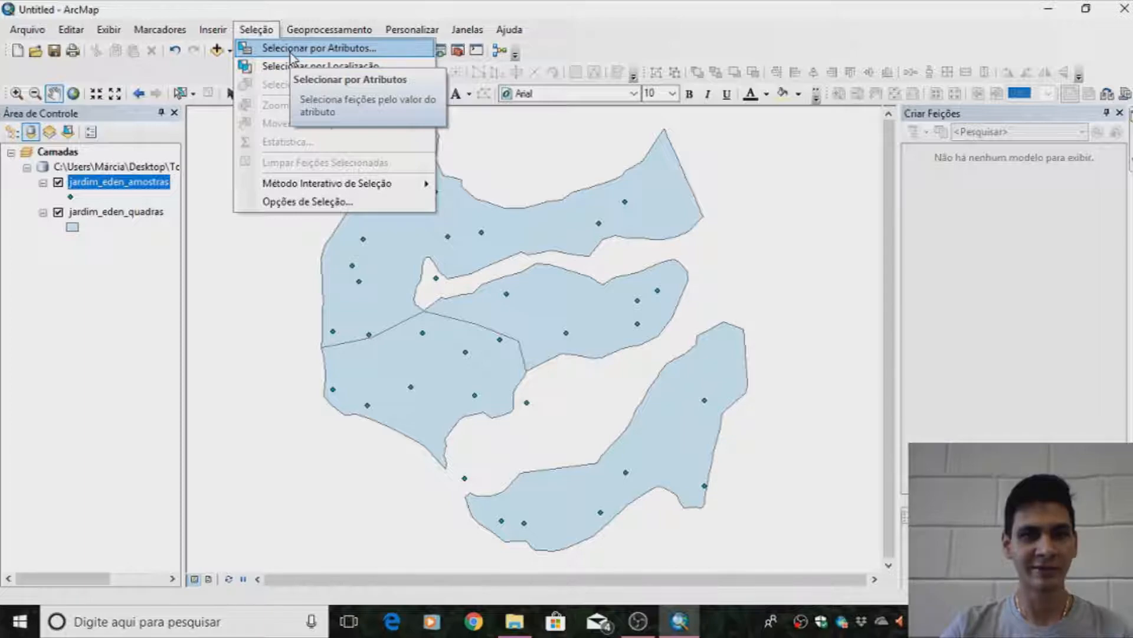
- Build a Select by Attributes expression on the jardim_eden_amostras layer for phH2O_ >= 5
left_click(289, 52)
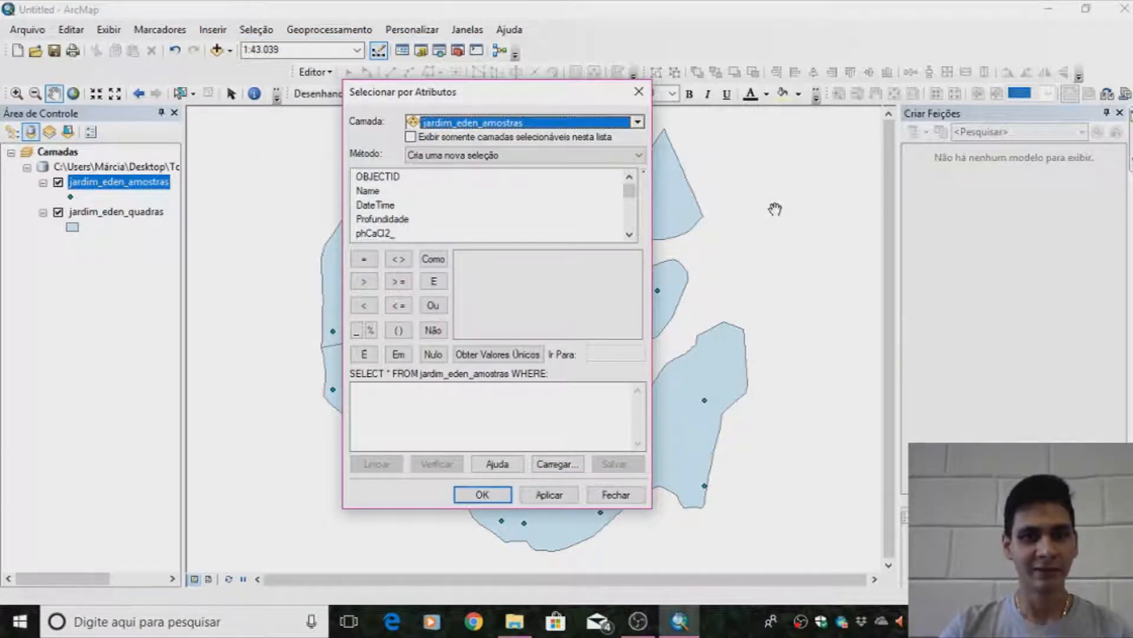
left_click(636, 124)
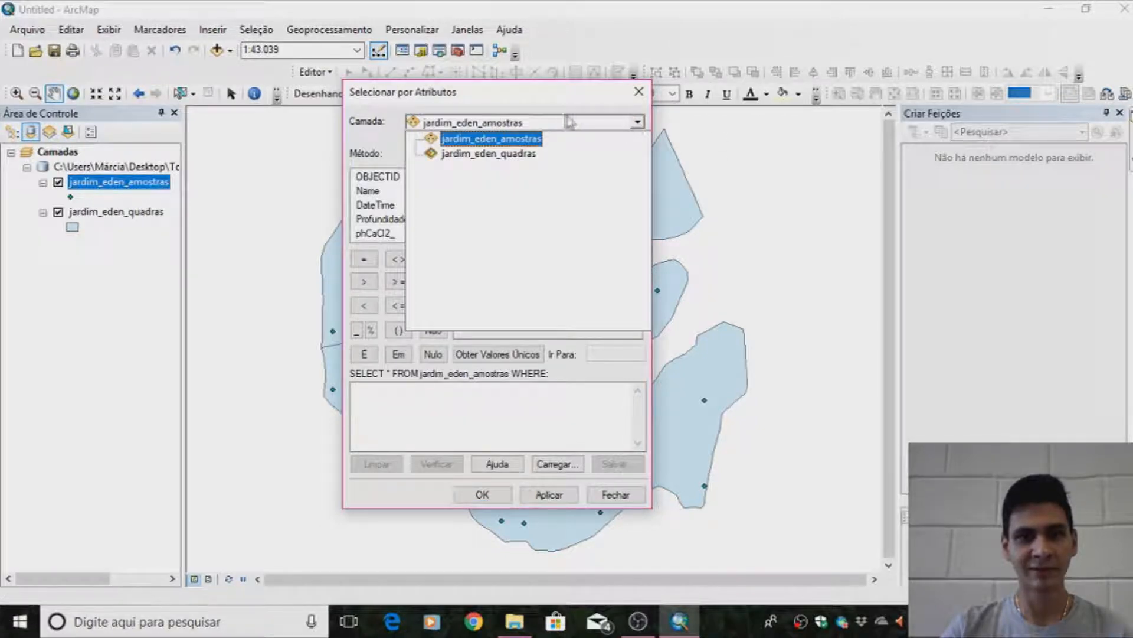
left_click(476, 142)
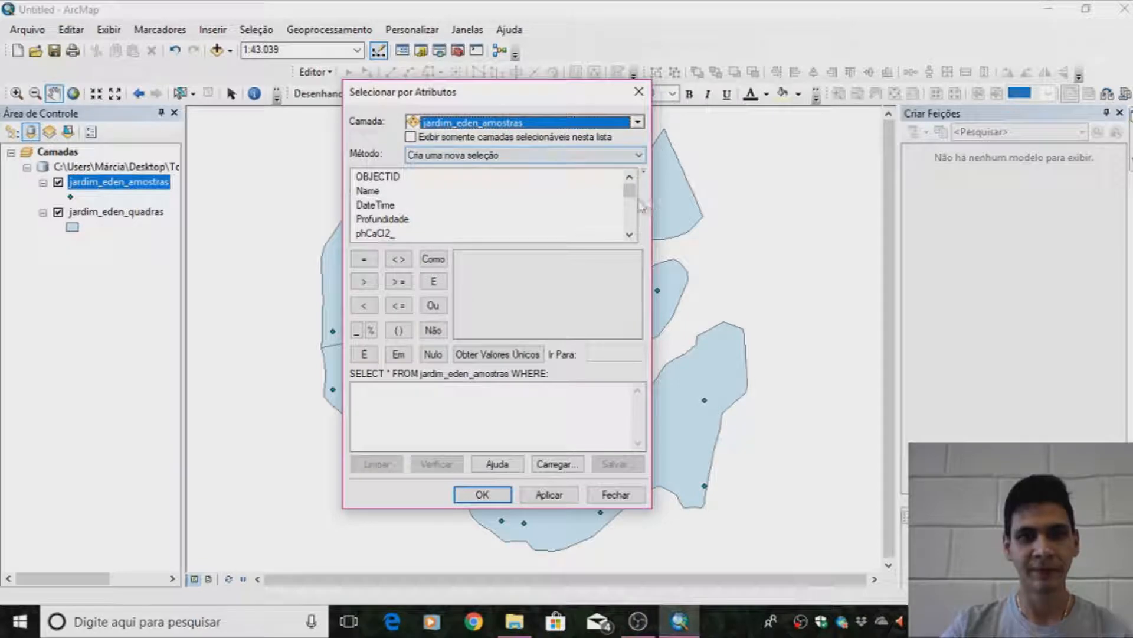
left_click(628, 236)
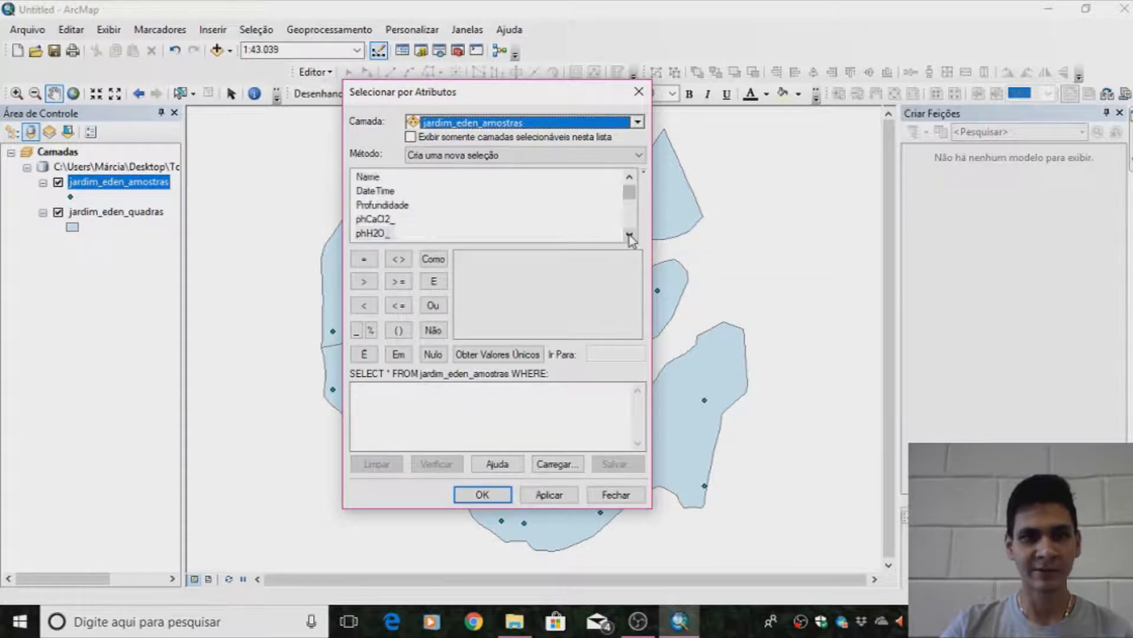
double_click(376, 233)
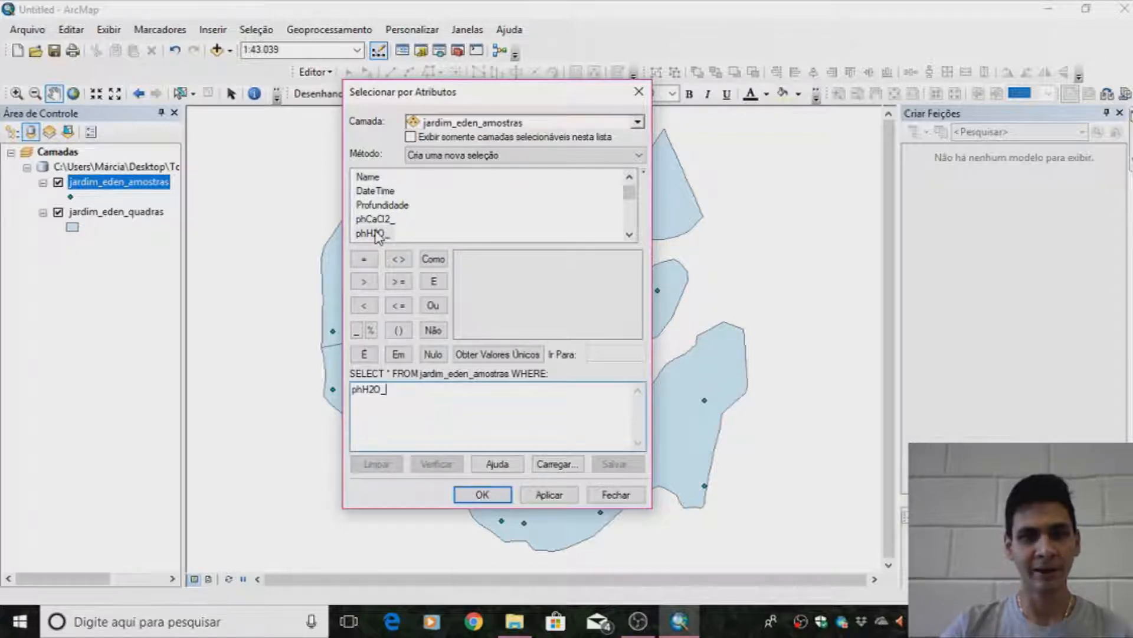
left_click(398, 285)
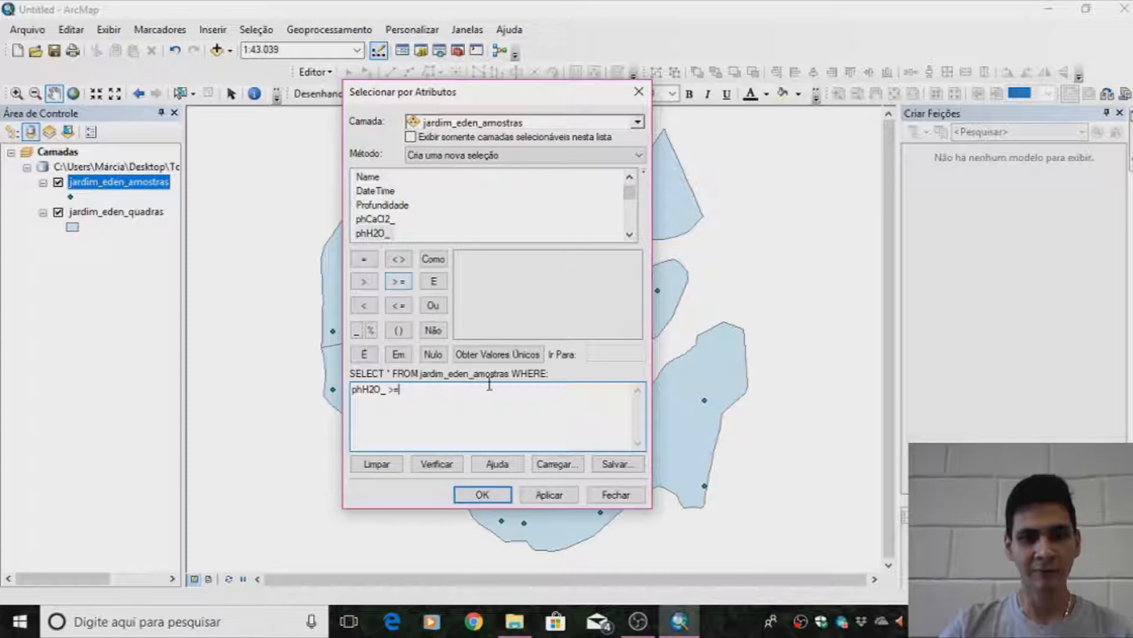
left_click(497, 356)
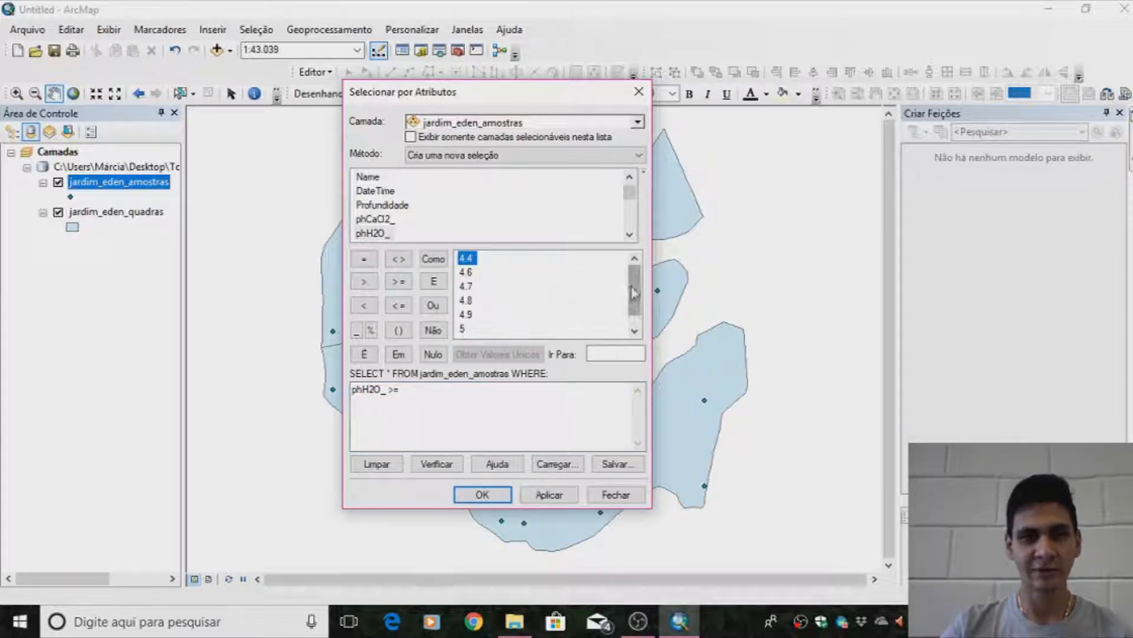
left_click_drag(634, 297, 633, 303)
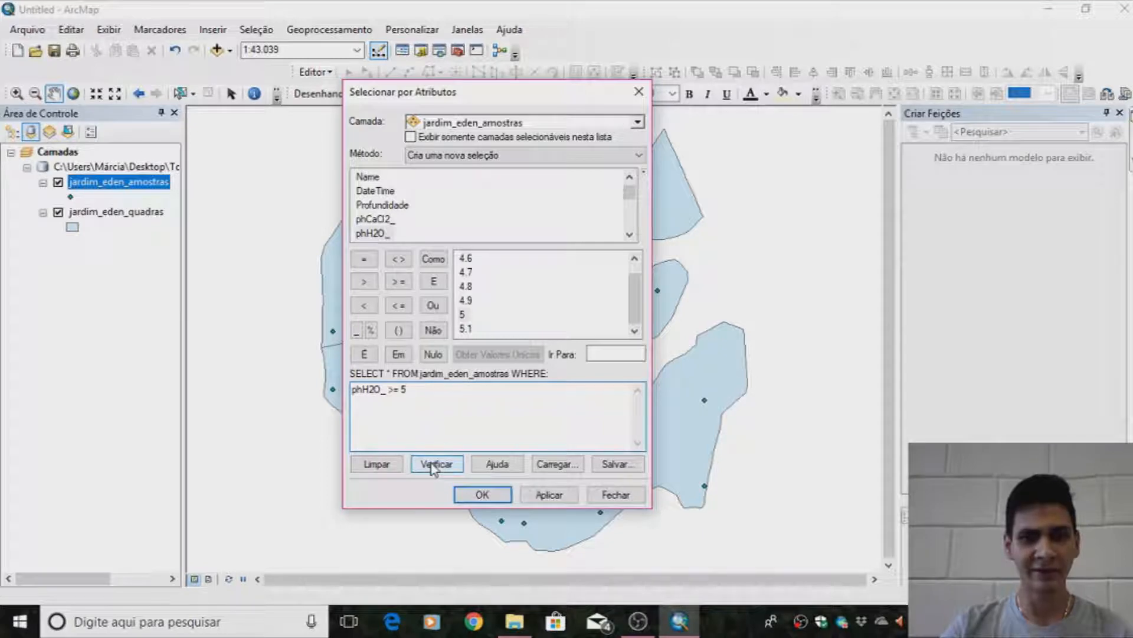
- Verify the phH2O_ expression, apply it to select the matching sample points, and close the query dialog
left_click(434, 467)
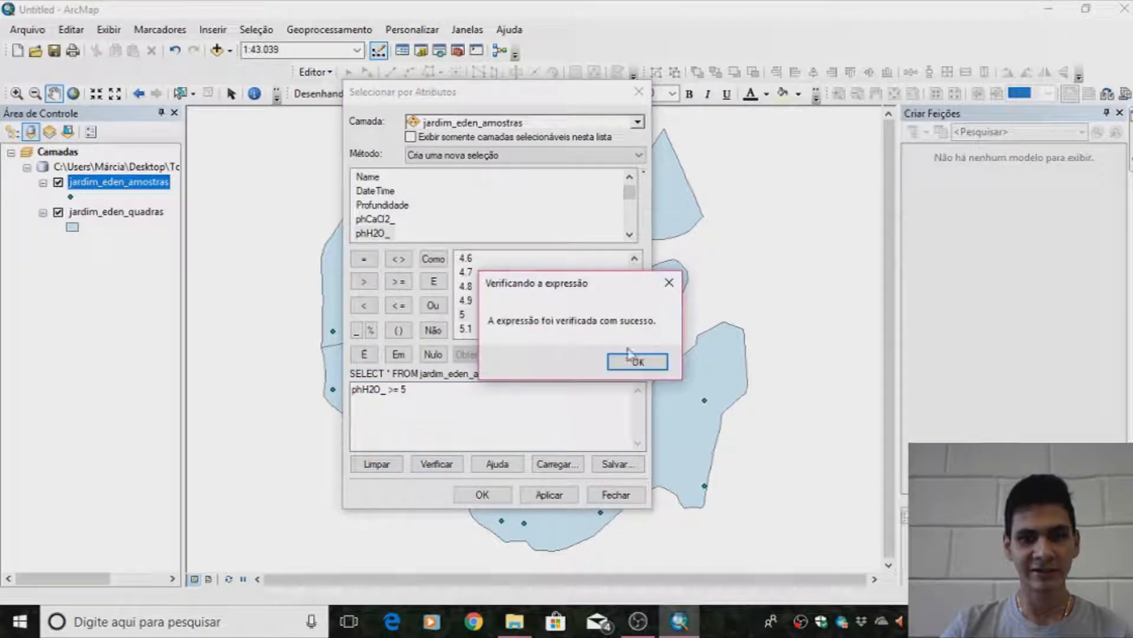
left_click(657, 362)
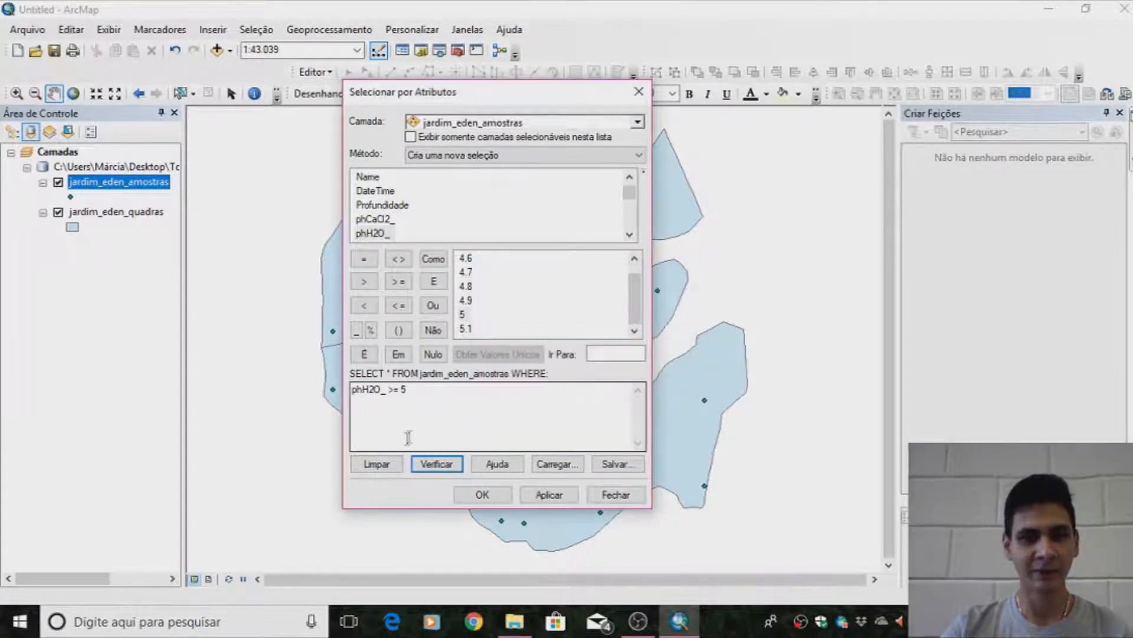
left_click(546, 495)
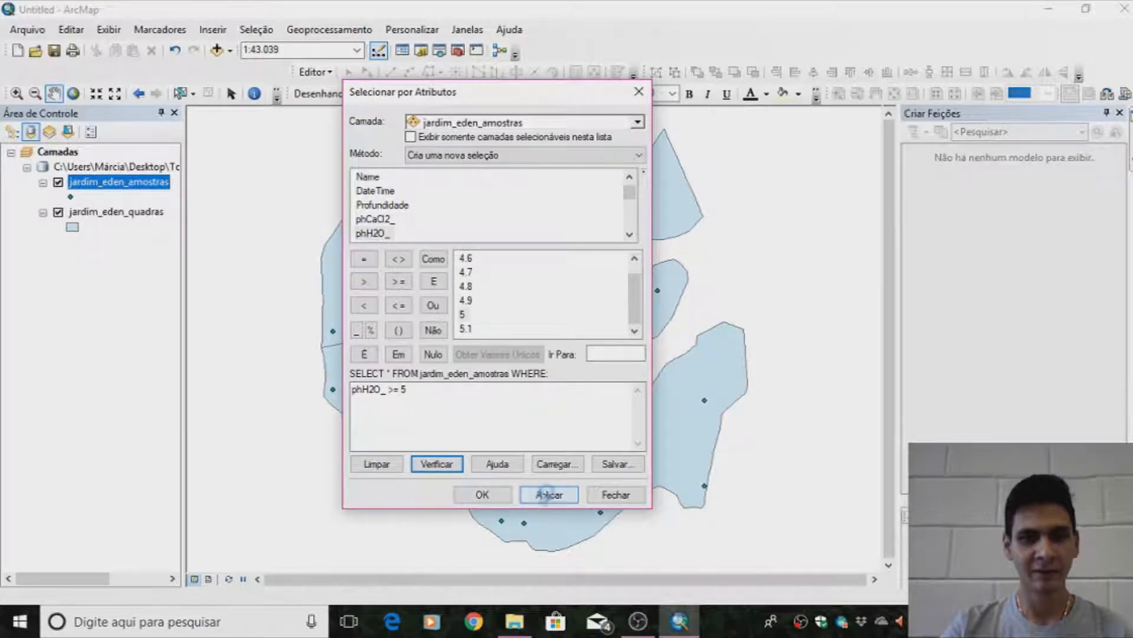
left_click(475, 493)
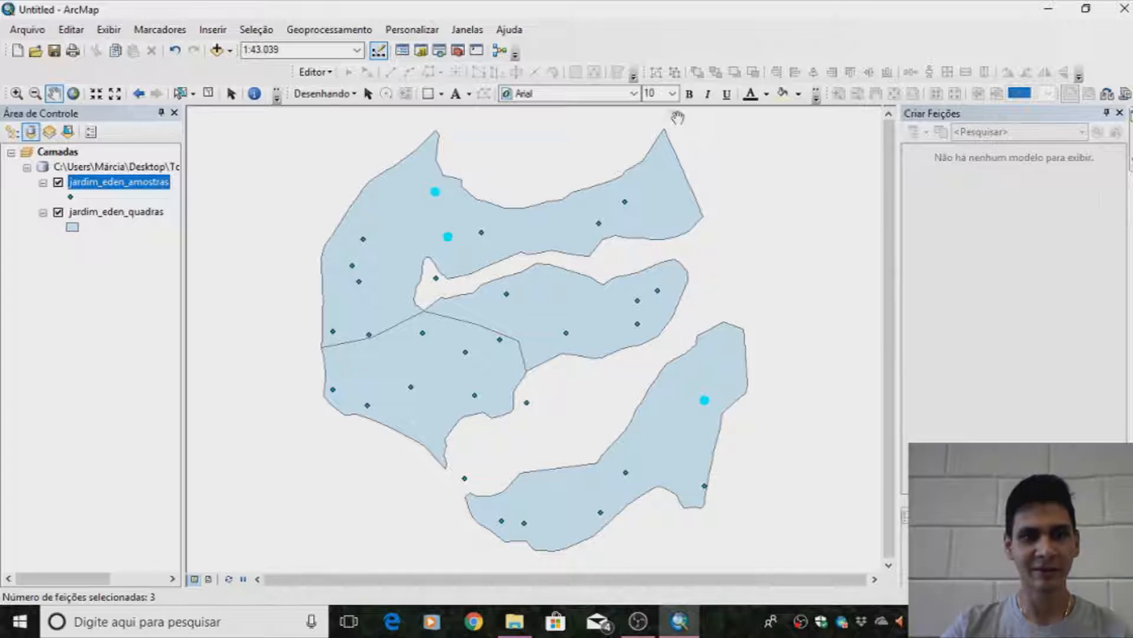
- Identify the two selected sample points in the upper block and check their phH2O_ values
left_click(255, 94)
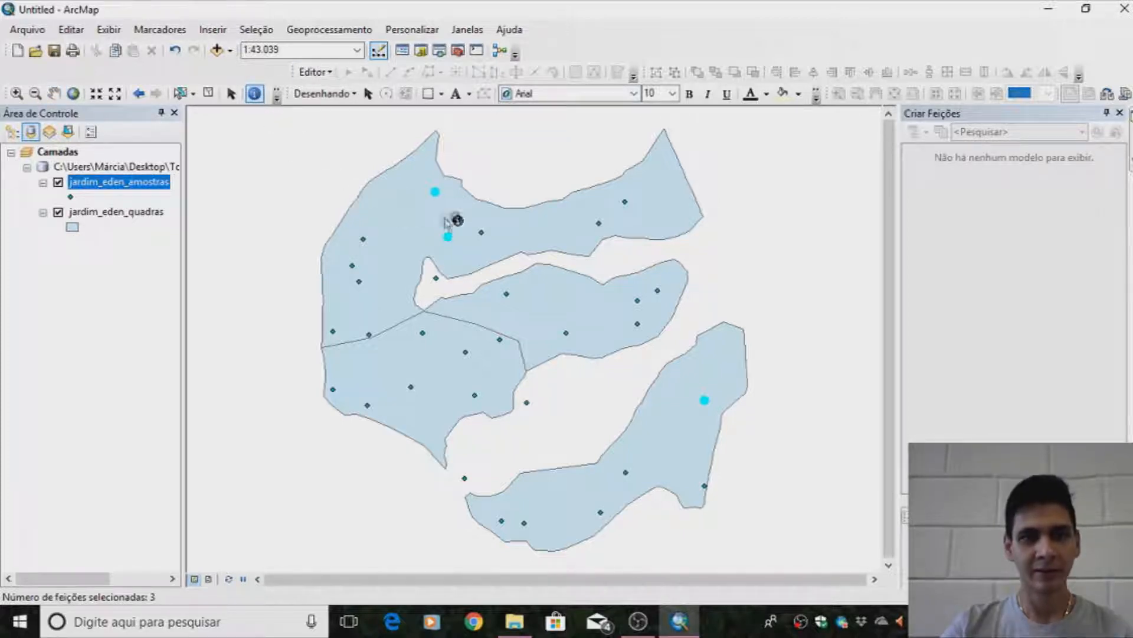
left_click(436, 191)
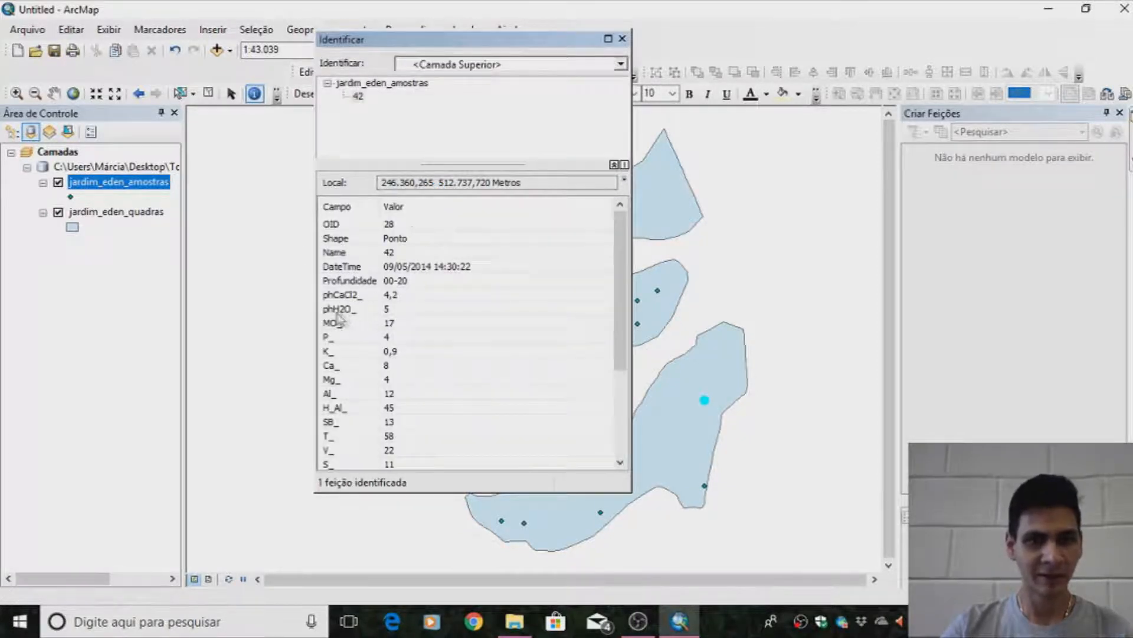
left_click(391, 310)
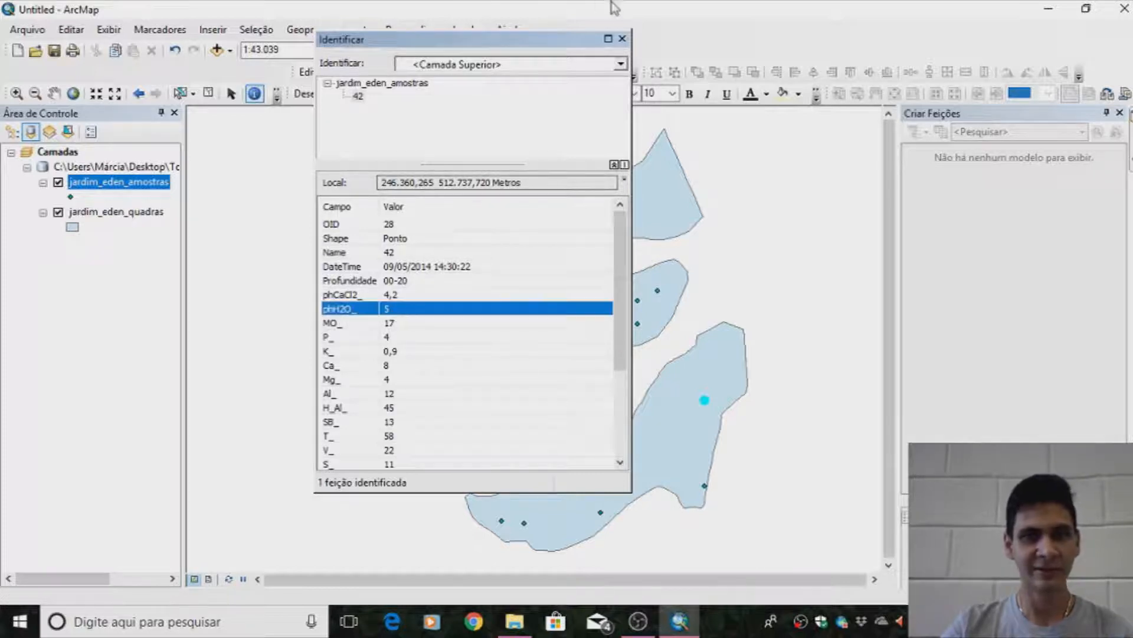
left_click(623, 39)
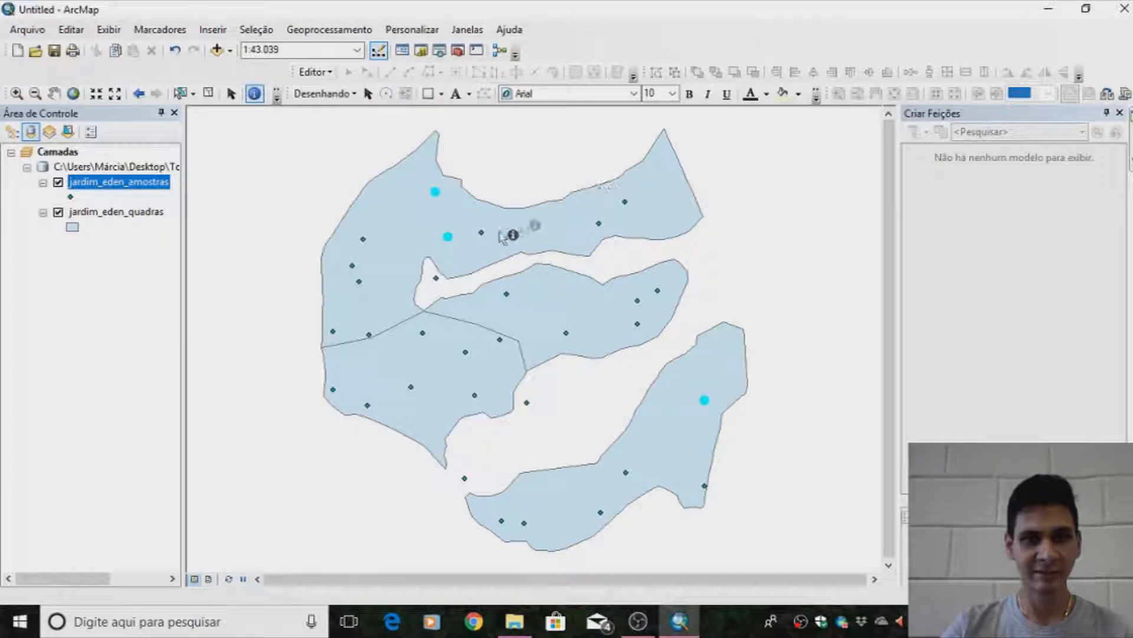
left_click(446, 237)
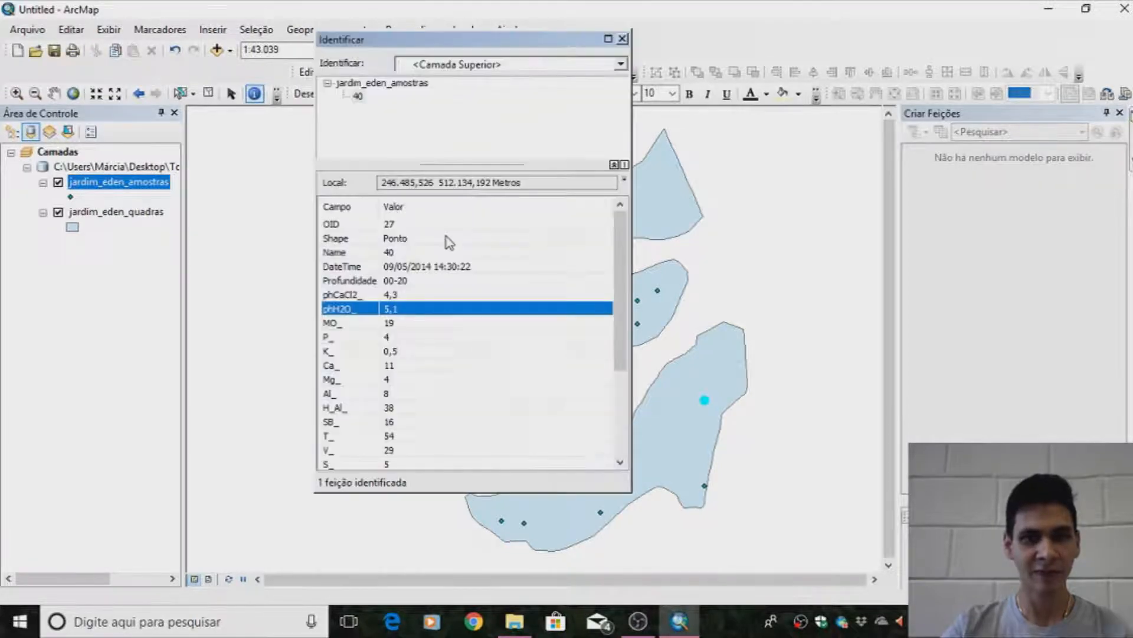
left_click(623, 39)
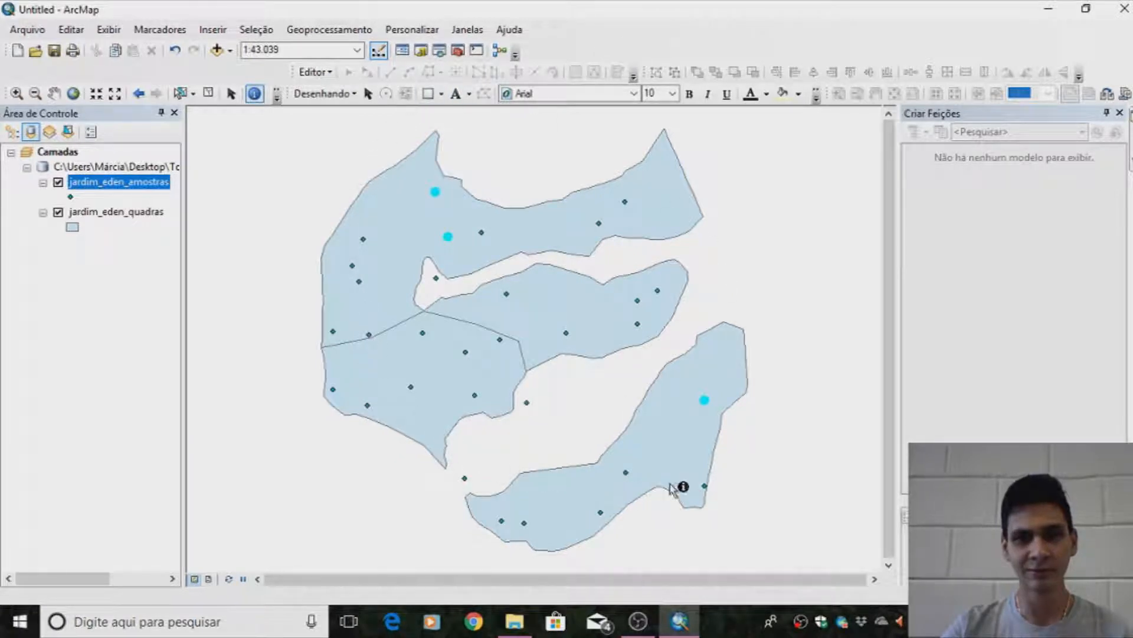
- Clear the selected features and empty the old expression in Select by Attributes for jardim_eden_amostras
left_click(207, 94)
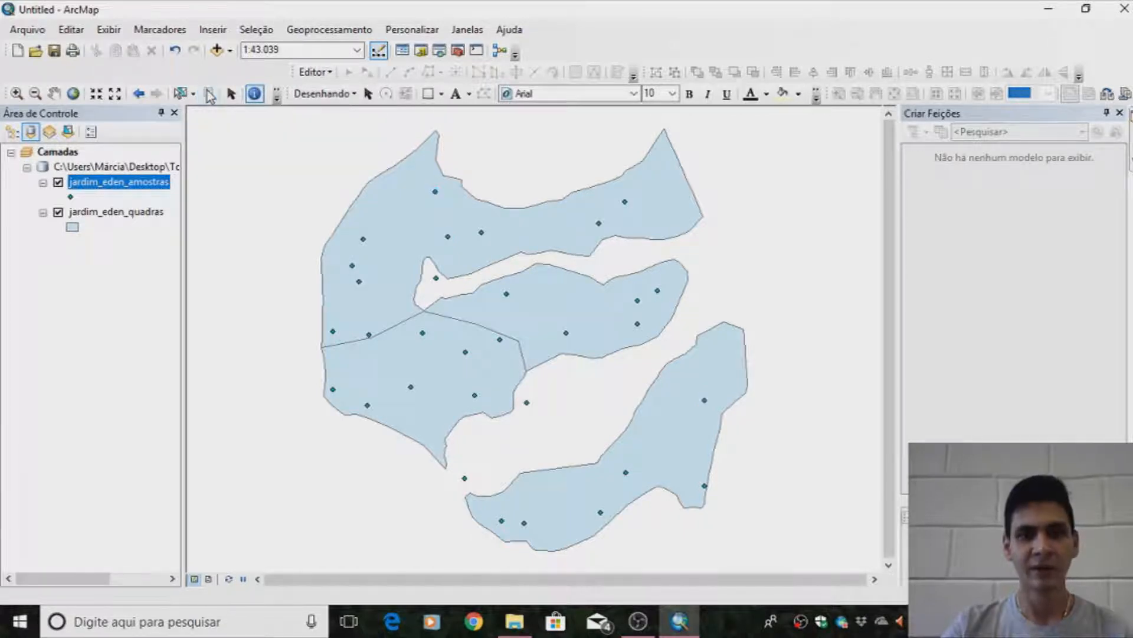
left_click(255, 29)
left_click(265, 45)
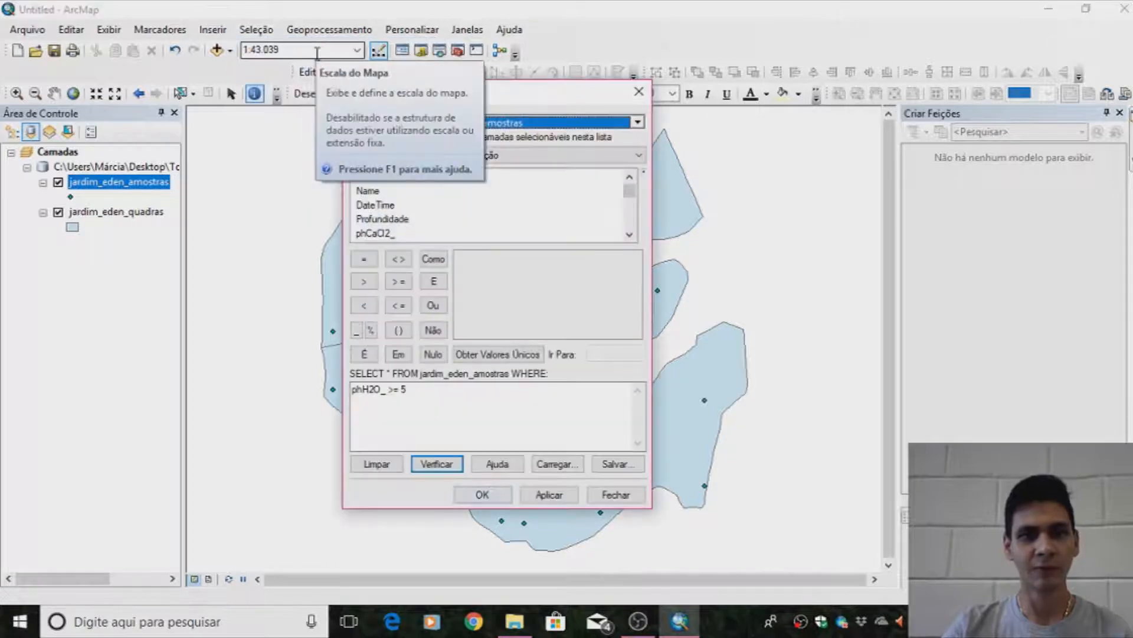
left_click(629, 235)
left_click(630, 235)
left_click(629, 235)
left_click(630, 235)
left_click(629, 235)
left_click(629, 235)
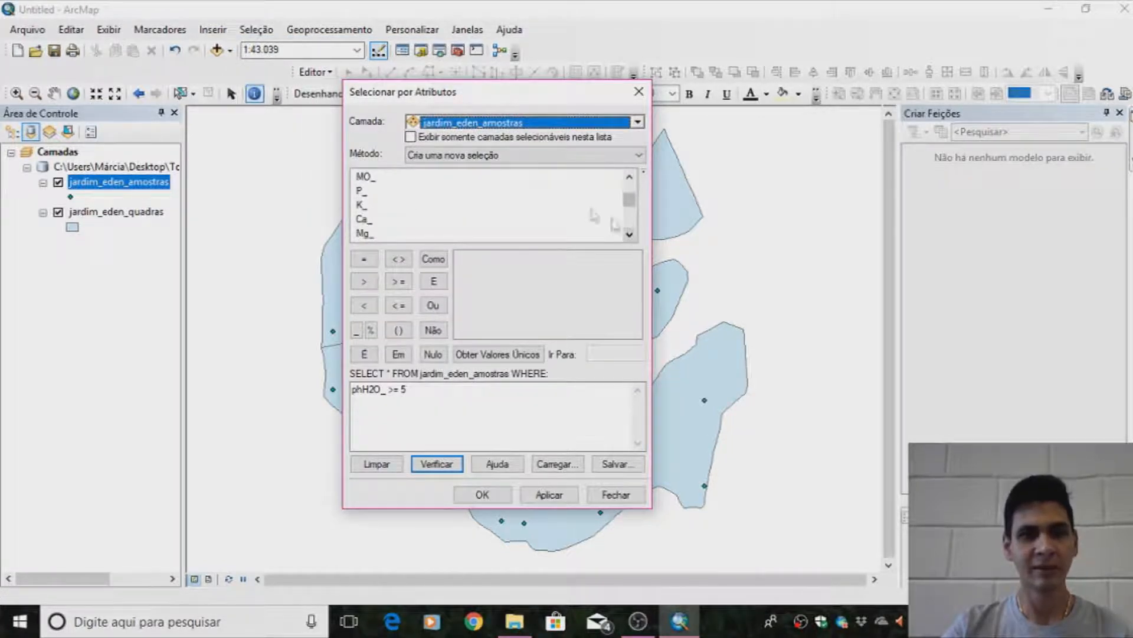
double_click(363, 192)
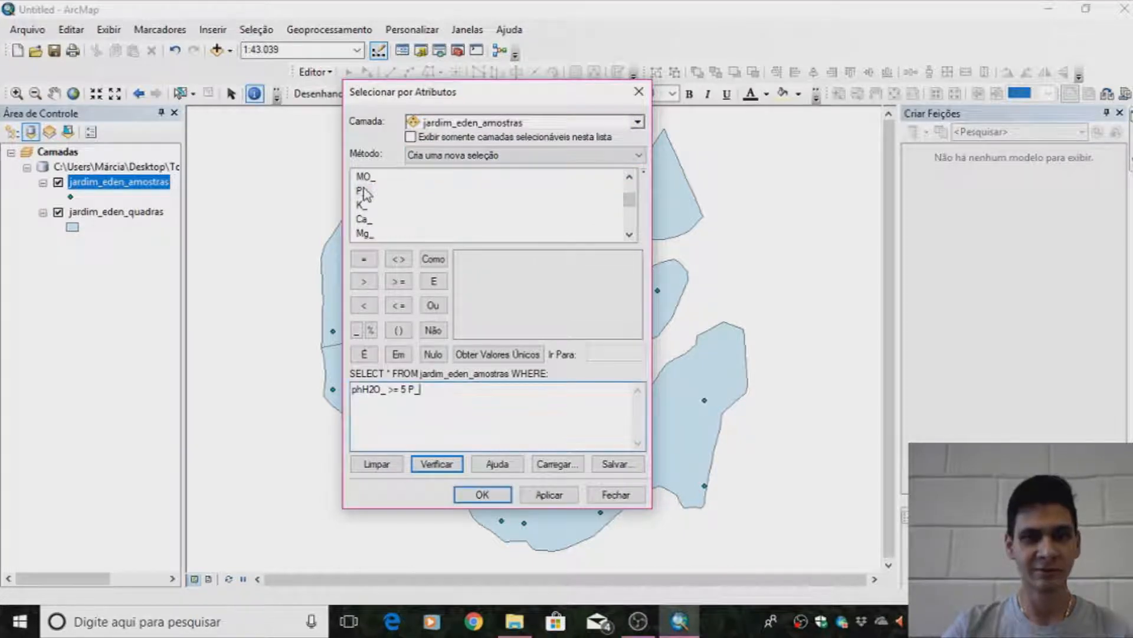
left_click(381, 464)
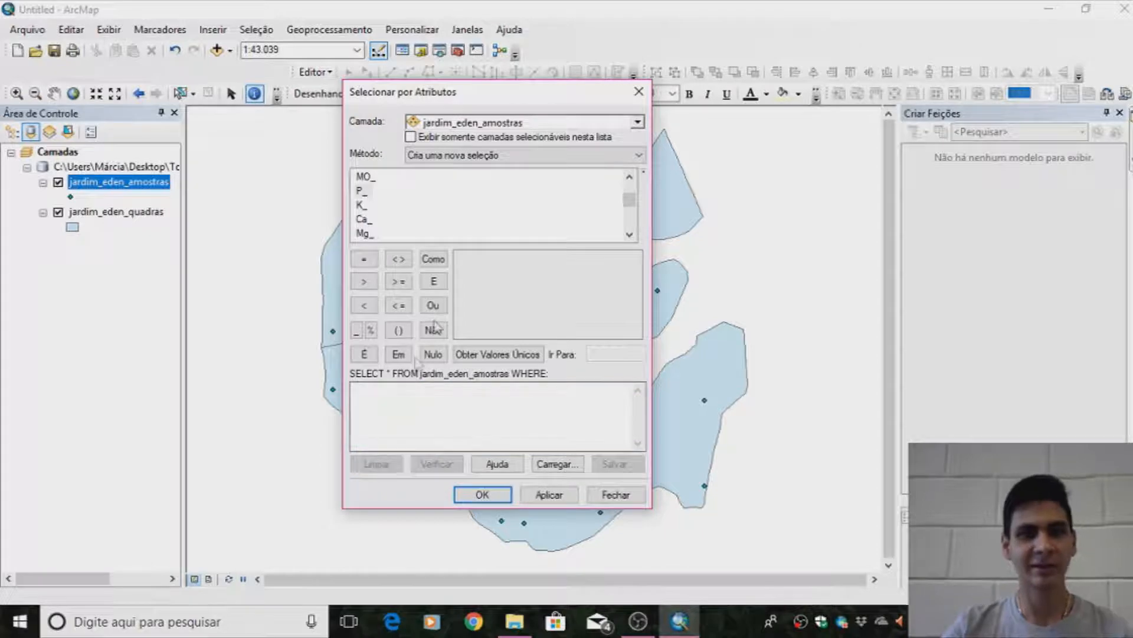
- Build the attribute expression P_ <= 5 for the jardim_eden_amostras layer
double_click(361, 191)
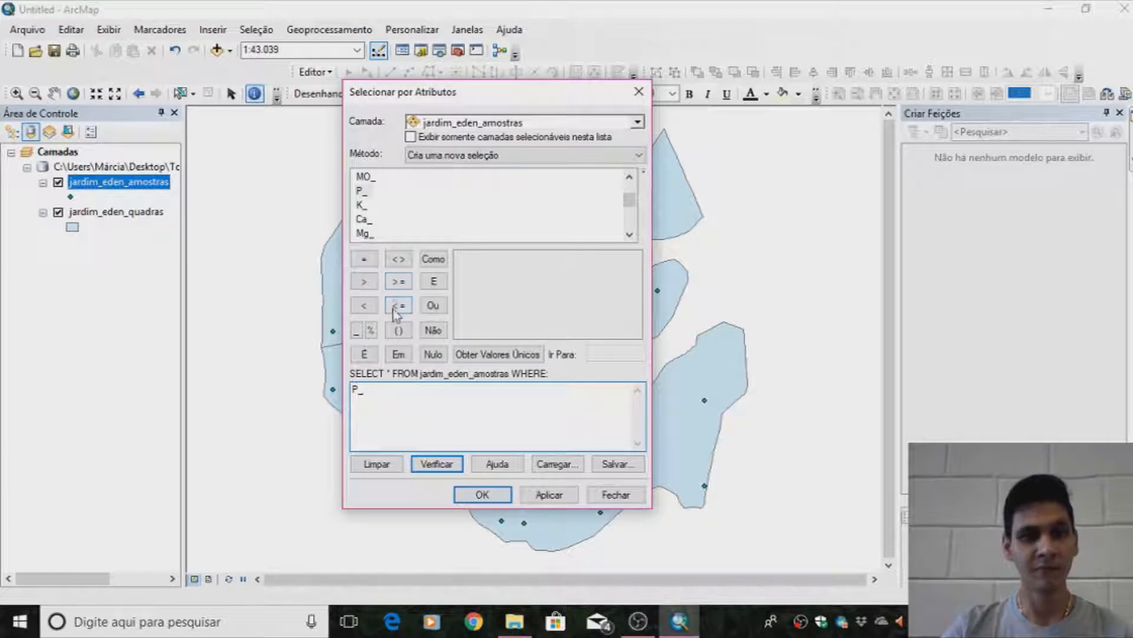
left_click(395, 307)
left_click(508, 354)
left_click(463, 301)
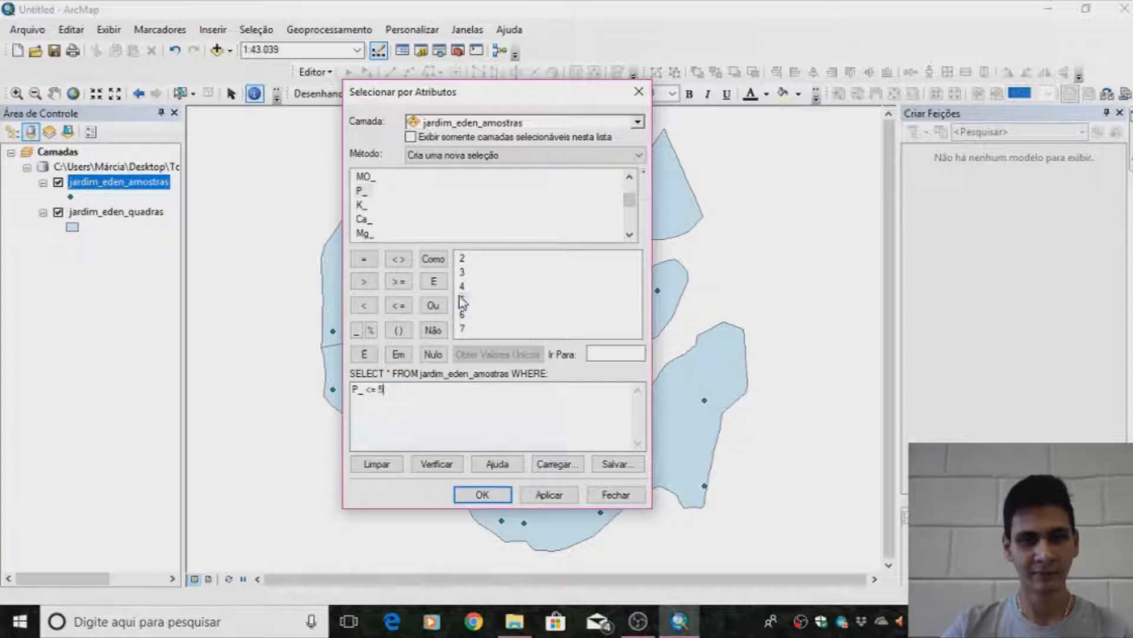
- Verify the P_ expression and apply it to select the matching sample points, closing the query dialog
left_click(436, 464)
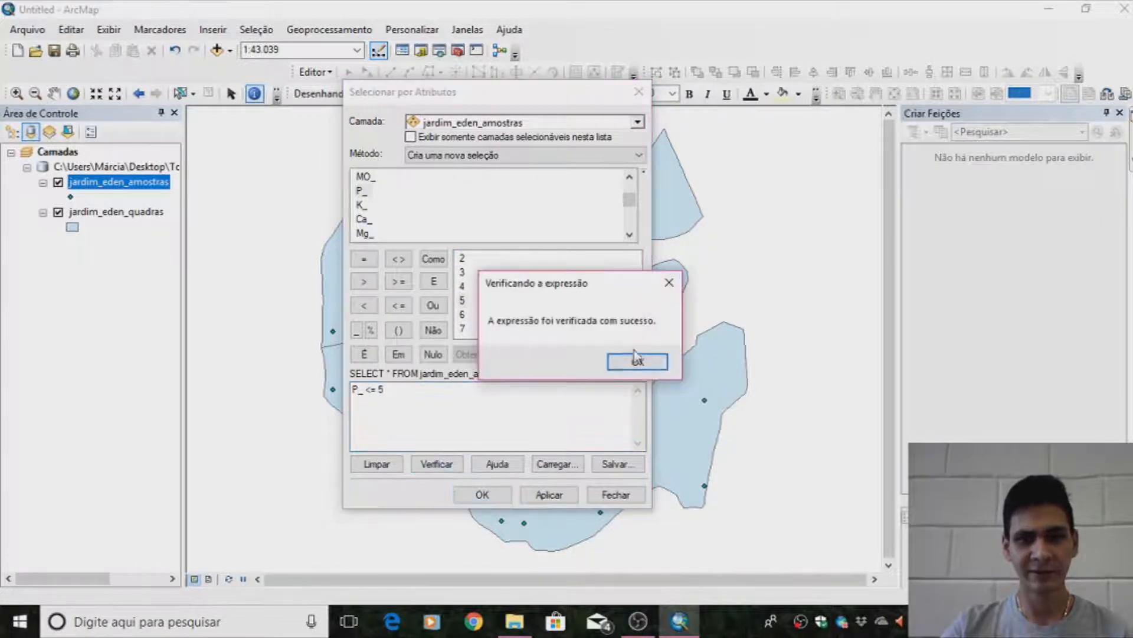
left_click(637, 360)
left_click(546, 496)
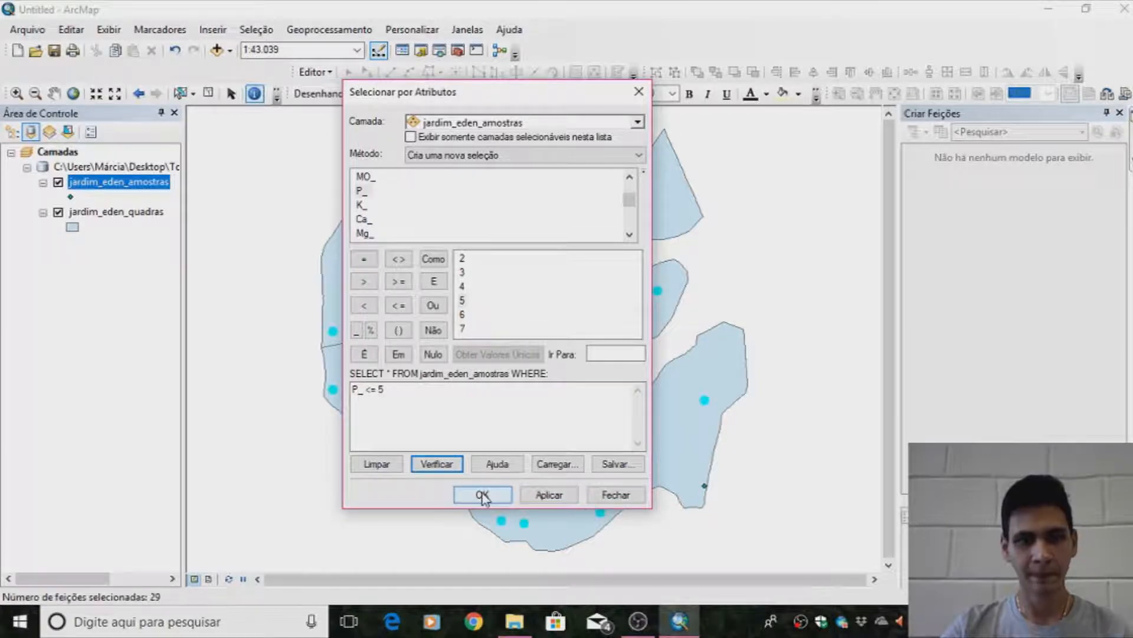
left_click(482, 496)
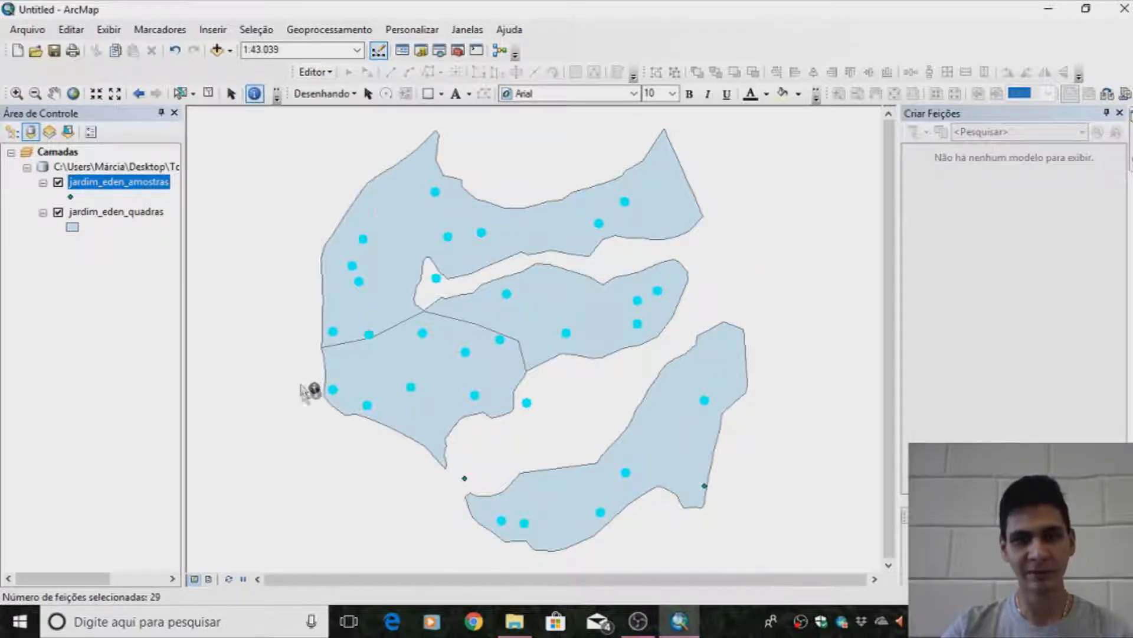
- Clear the current selection and use Select by Location to select jardim_eden_amostras features that intersect the source layer jardim_eden_quadras
left_click(214, 95)
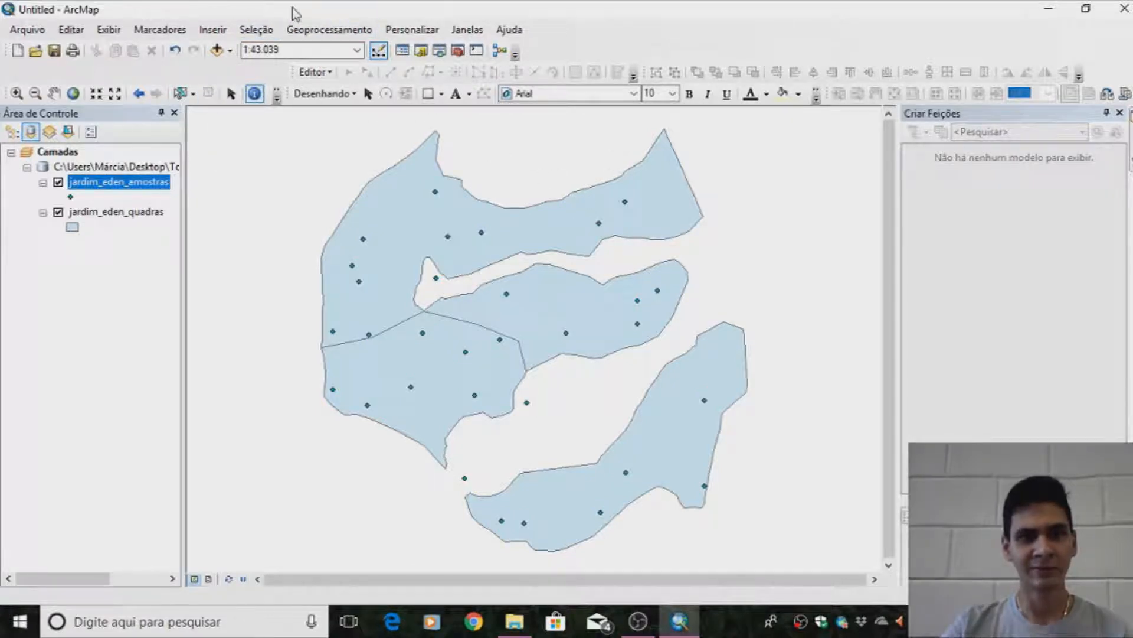
left_click(266, 31)
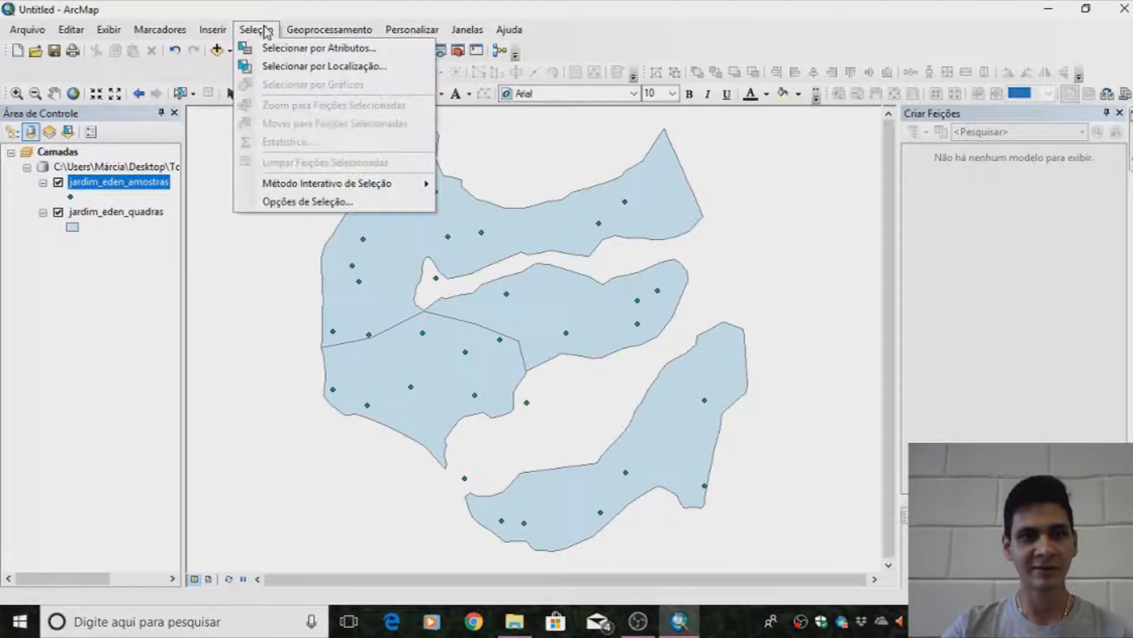
left_click(289, 66)
left_click_drag(222, 36, 602, 55)
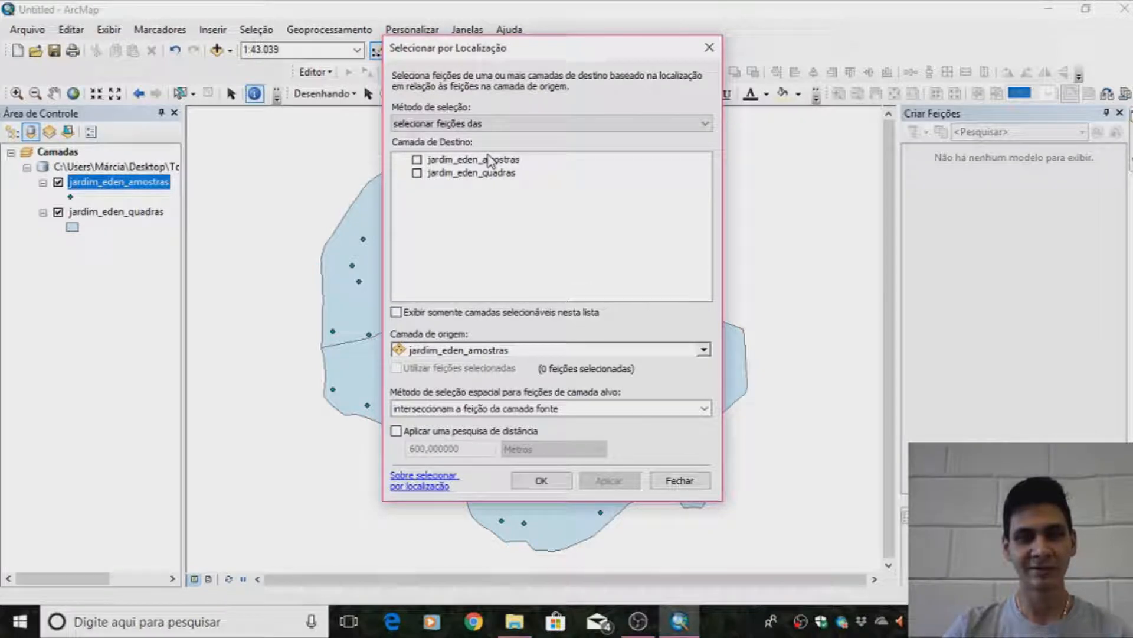
left_click(417, 160)
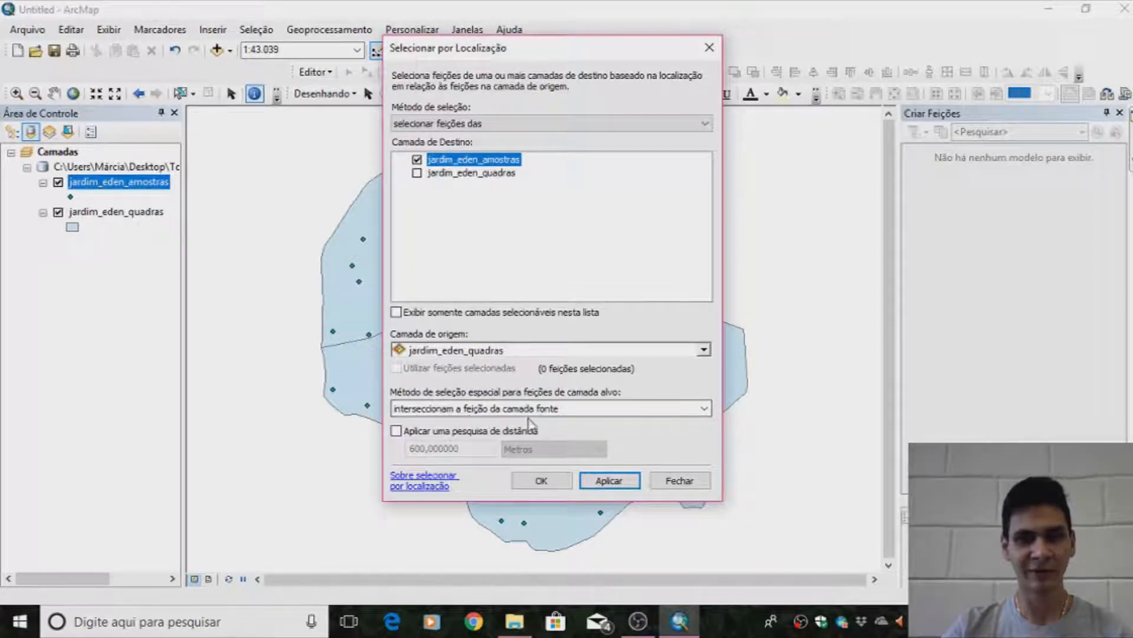
left_click(621, 485)
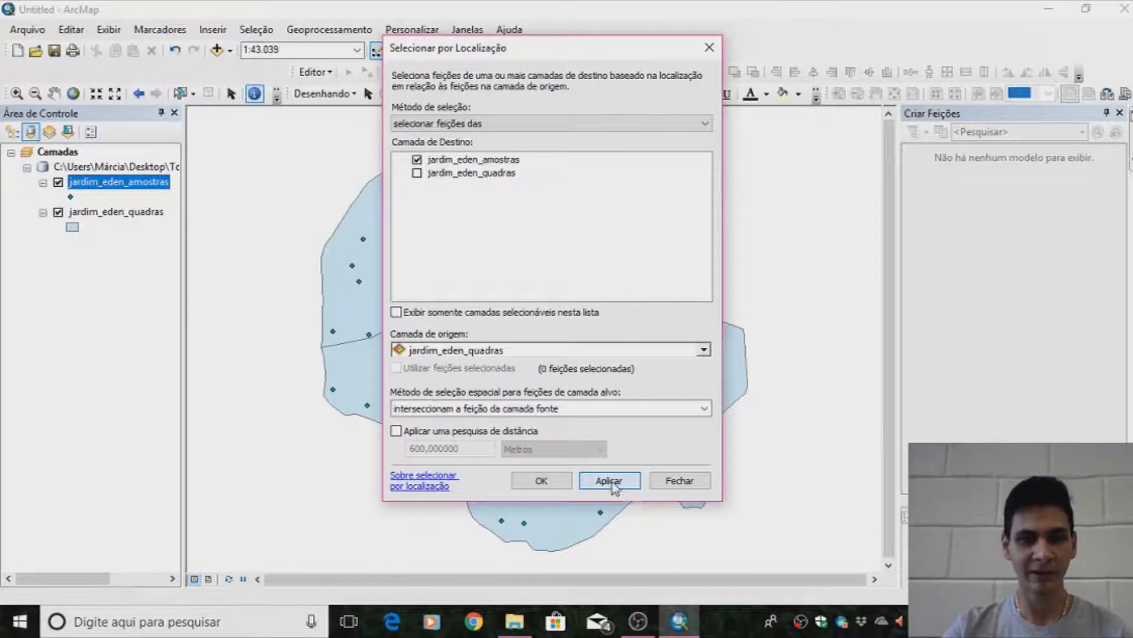
left_click(542, 480)
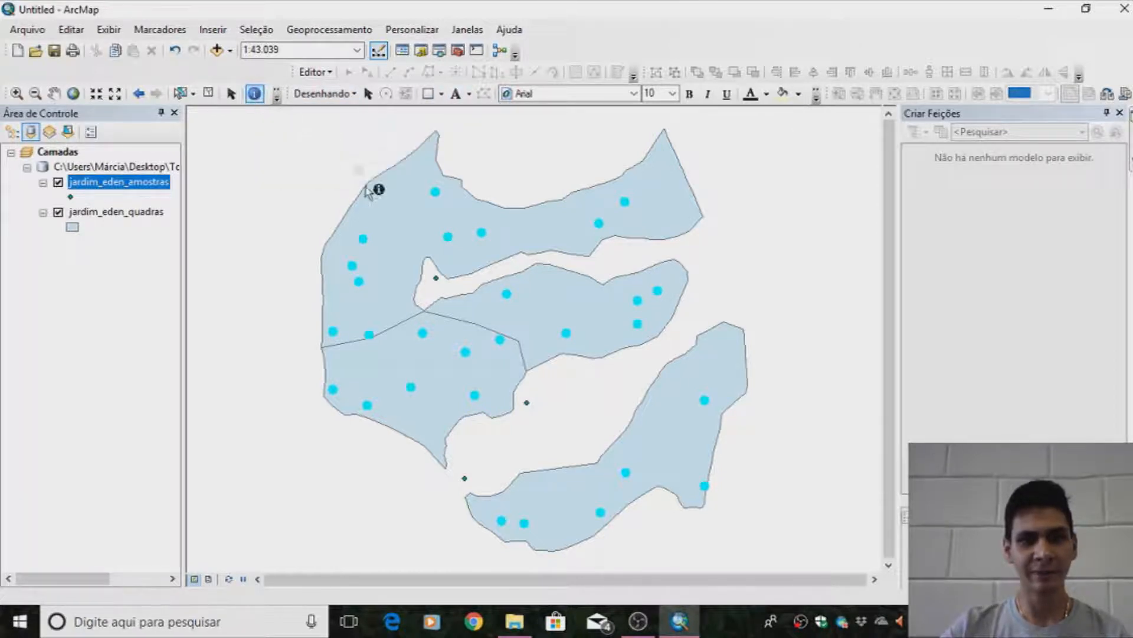
- Identify the unselected sample point in the notch between the upper blocks and review its attributes, including its OID
left_click(437, 279)
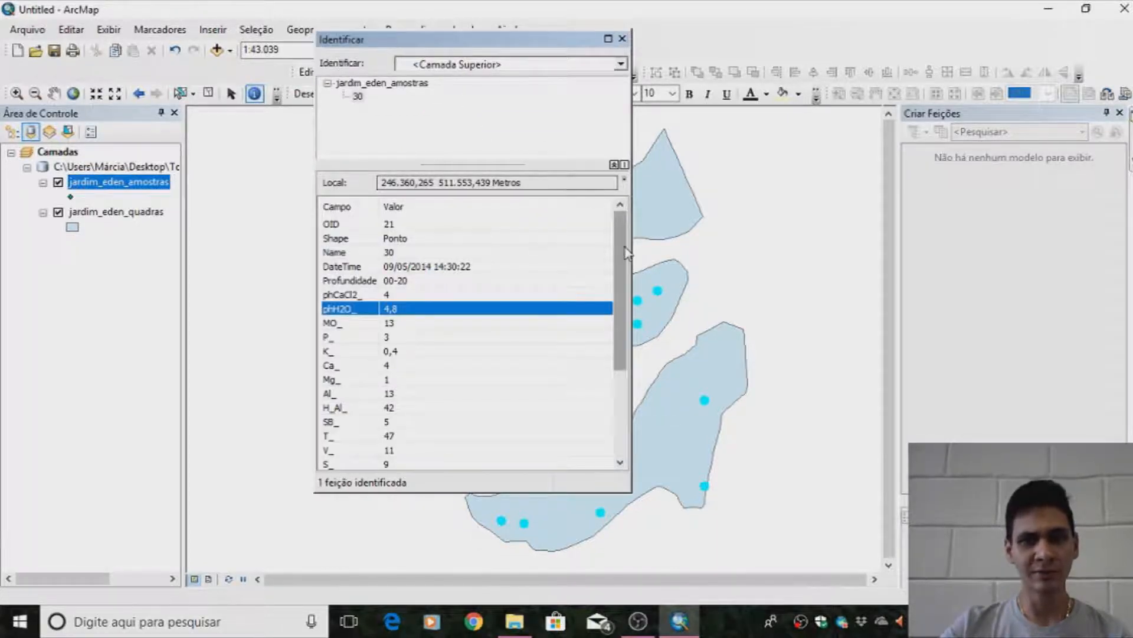
left_click_drag(626, 247, 623, 419)
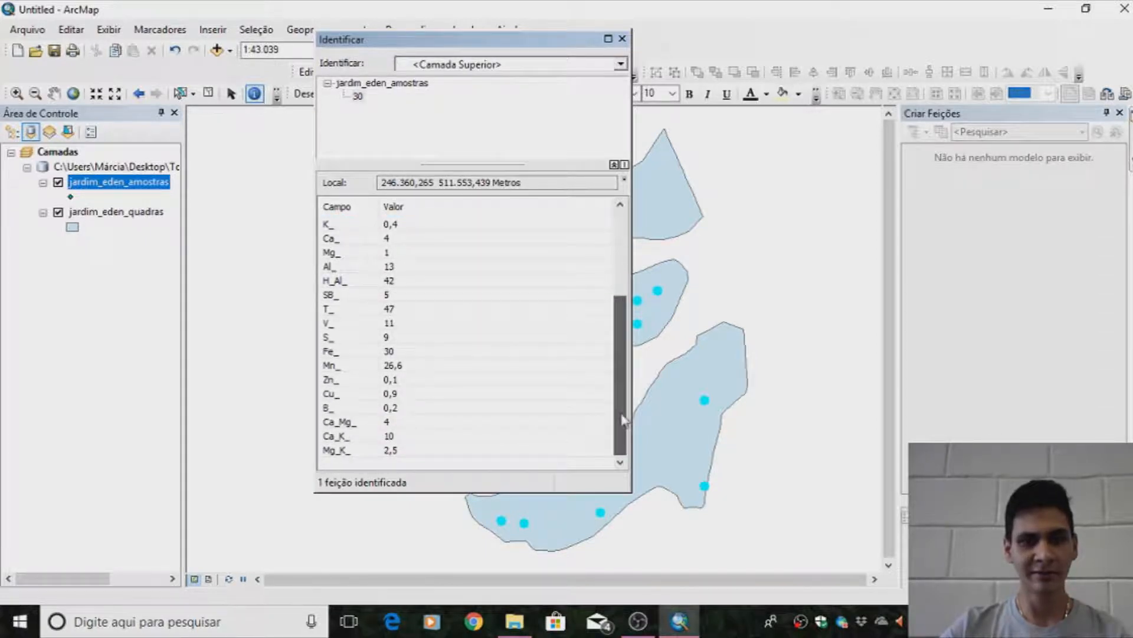
left_click_drag(627, 332, 616, 215)
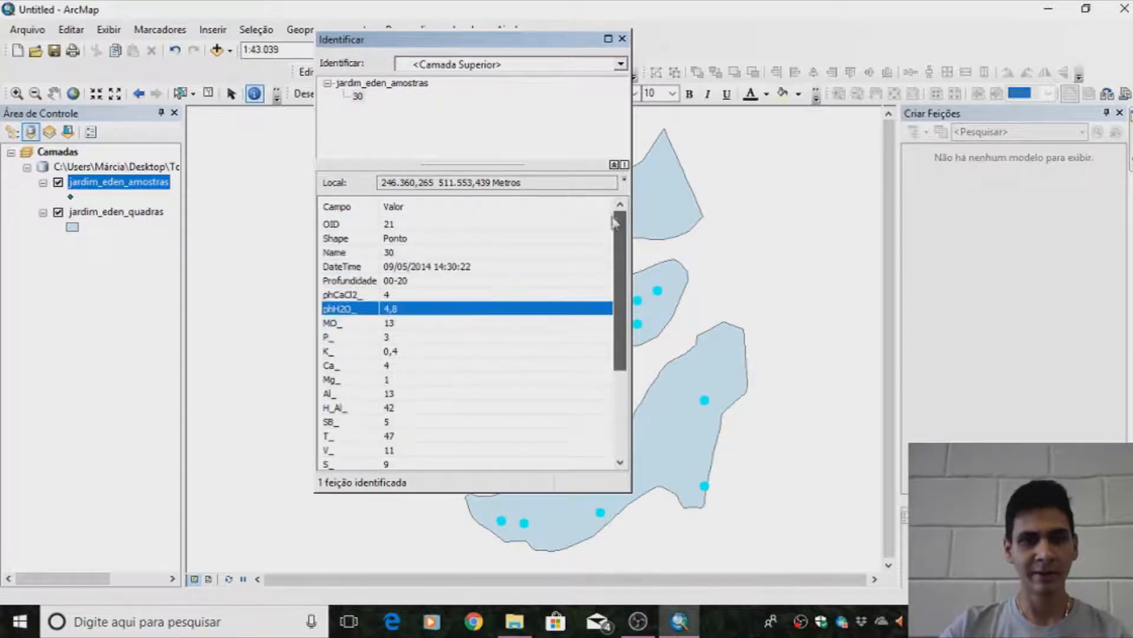
left_click(340, 226)
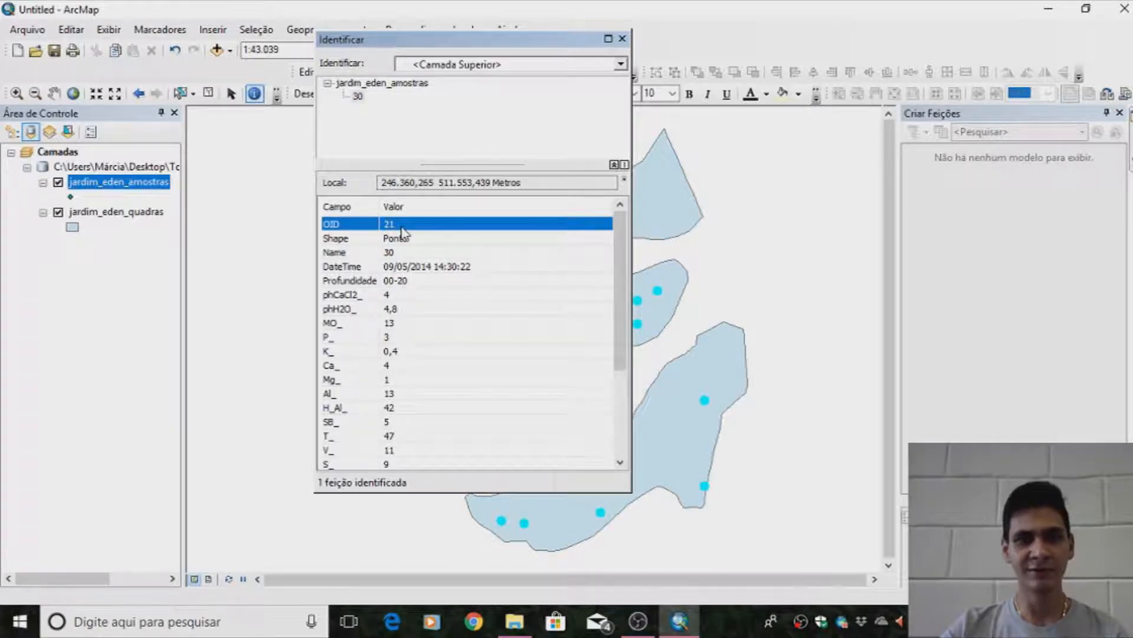
left_click(623, 38)
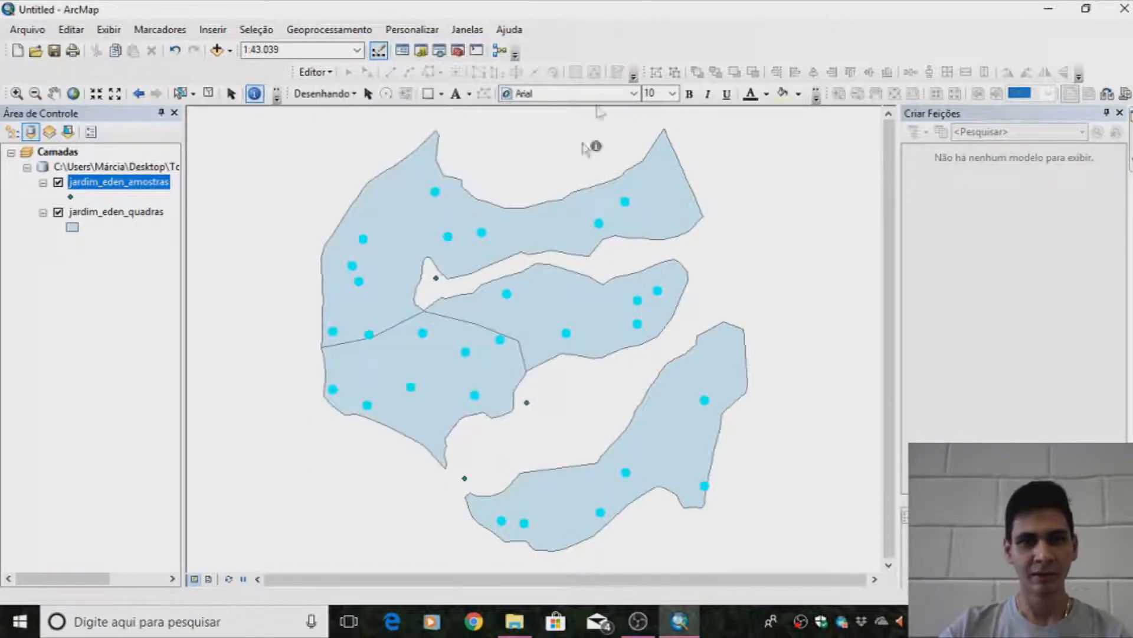
- Identify the other two unselected sample points outside the blocks and check the OID of each
left_click(527, 402)
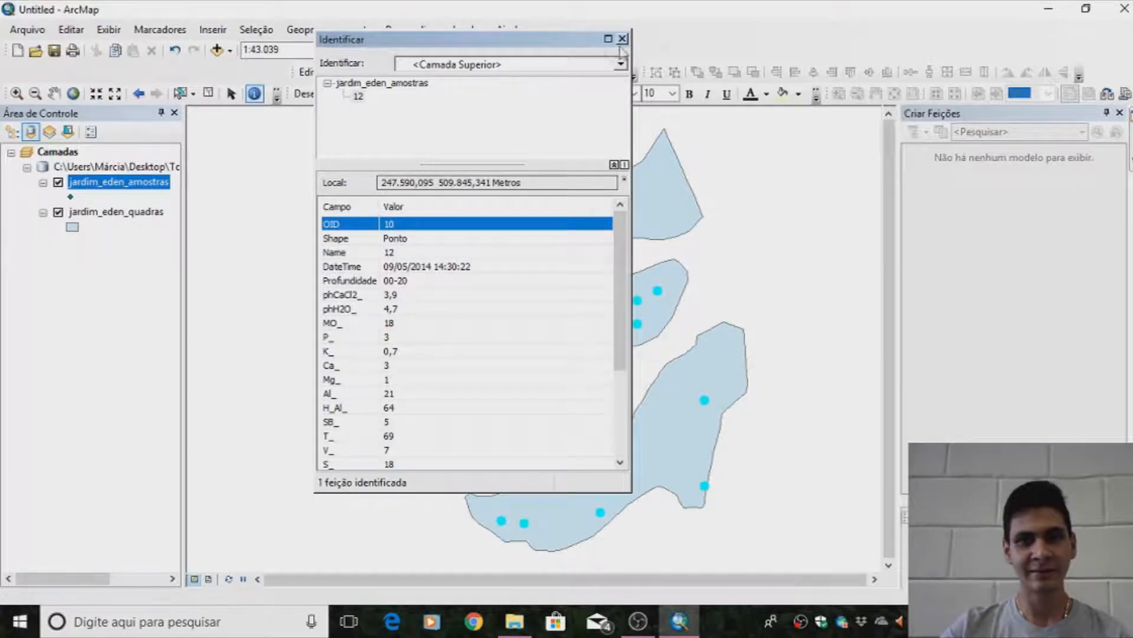
left_click(622, 38)
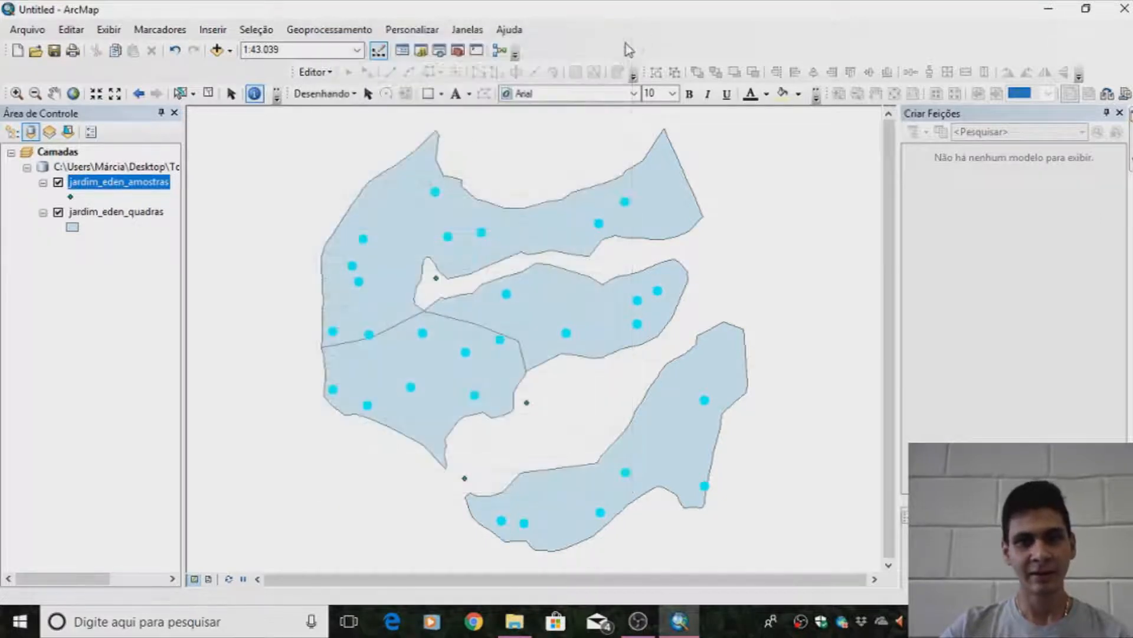
left_click(464, 476)
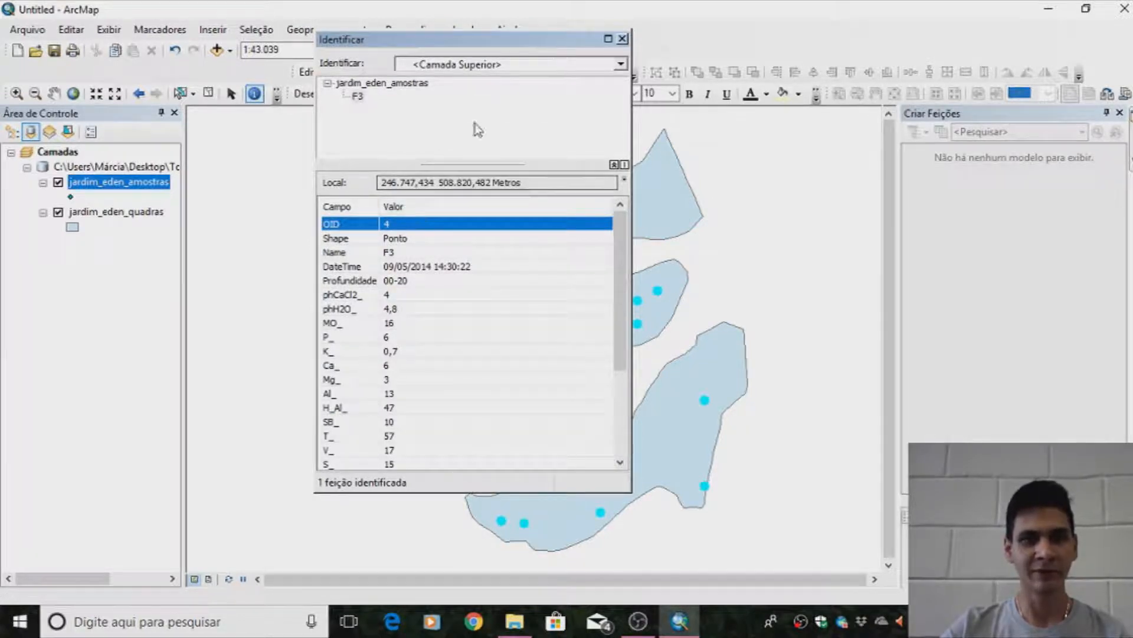
left_click(623, 38)
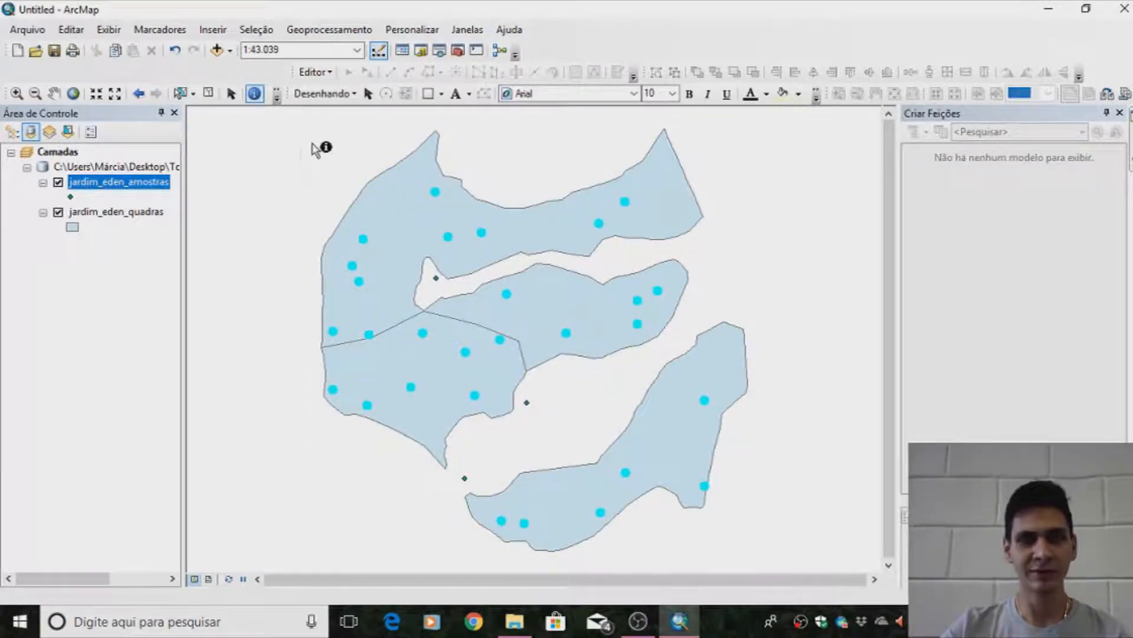
- Open the Query Builder for the definition query of the jardim_eden_amostras layer
right_click(149, 187)
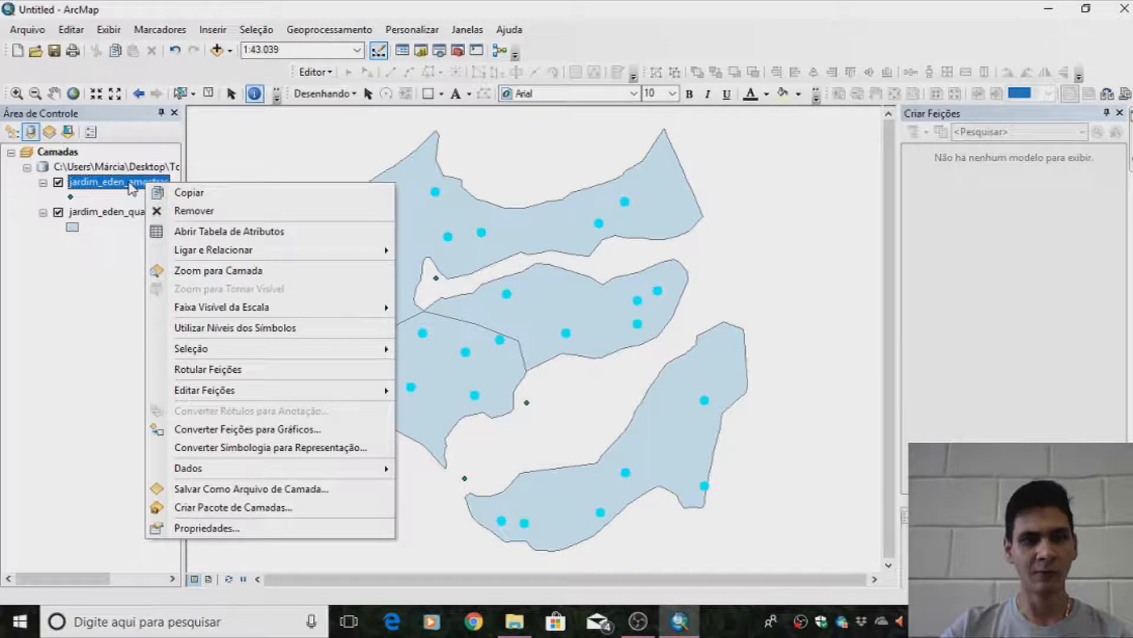
left_click(207, 528)
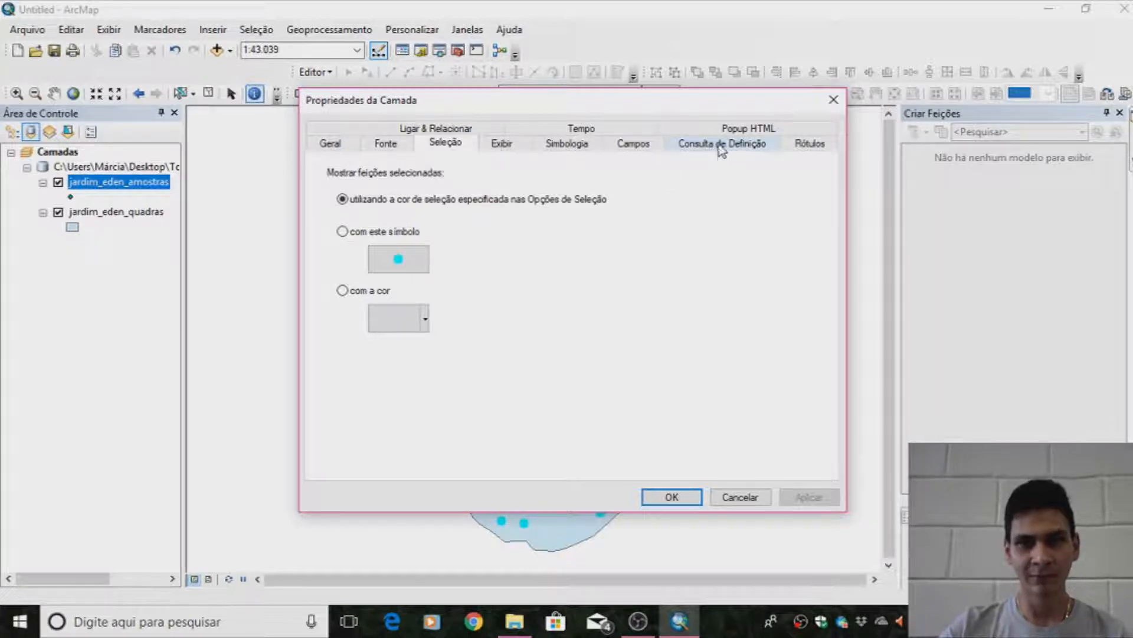
left_click(721, 148)
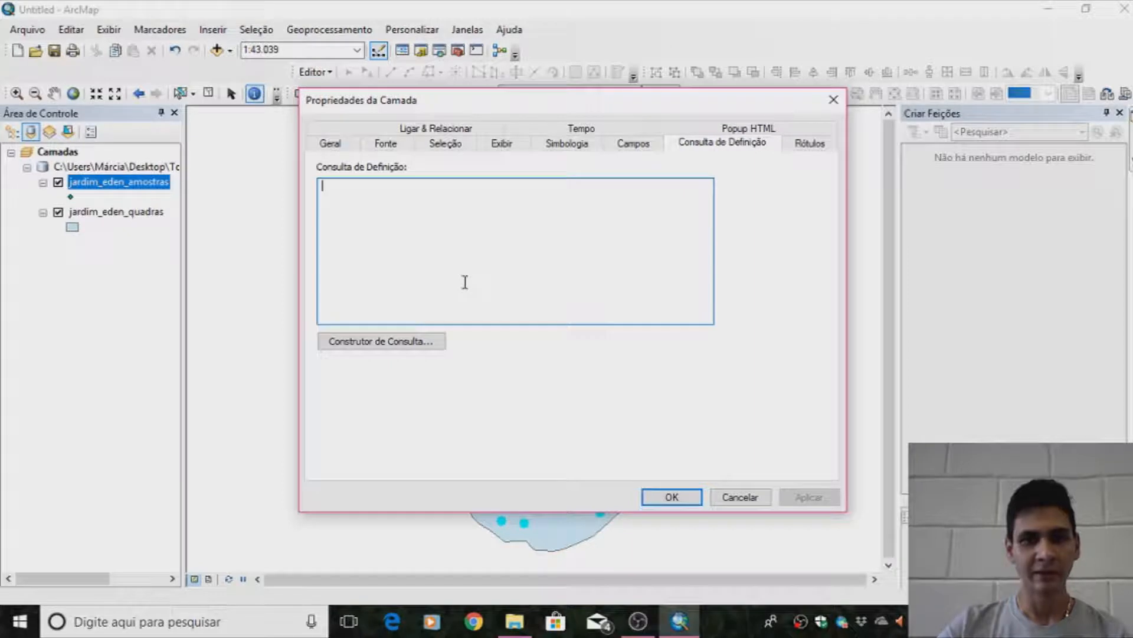
left_click(542, 244)
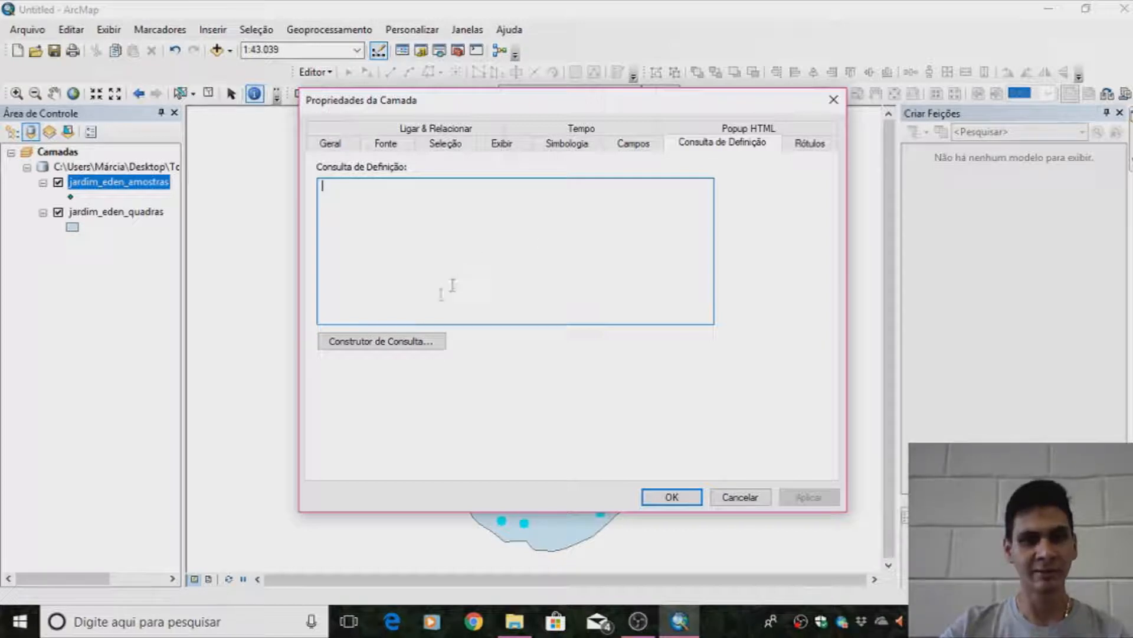
left_click(389, 346)
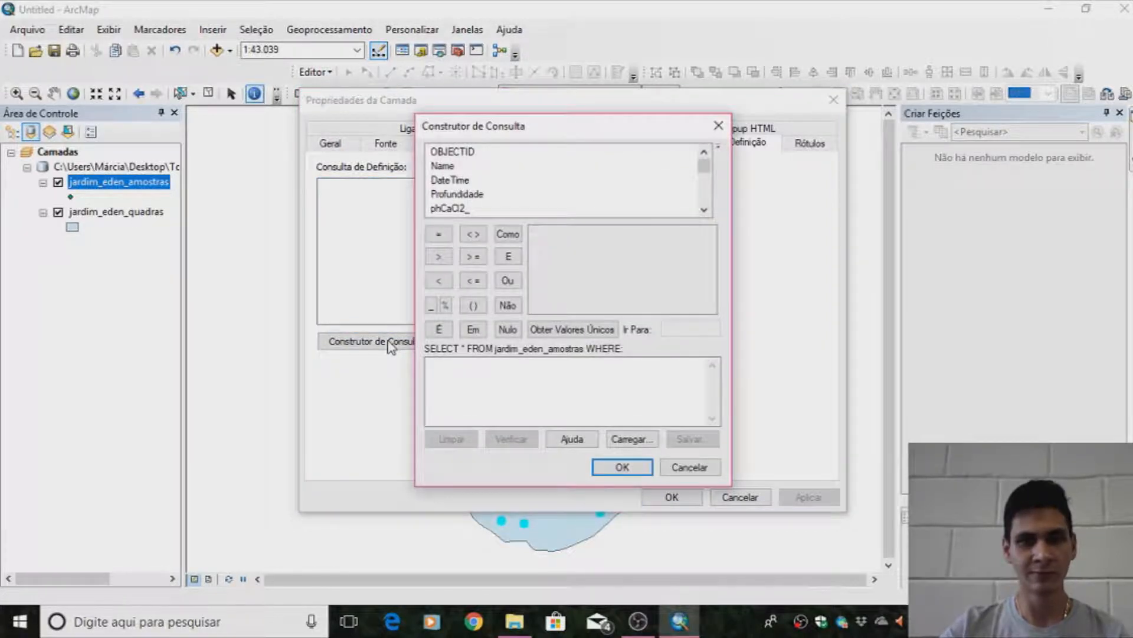
- Start the definition query expression with OBJECTID NOT IN and an empty pair of parentheses
double_click(459, 152)
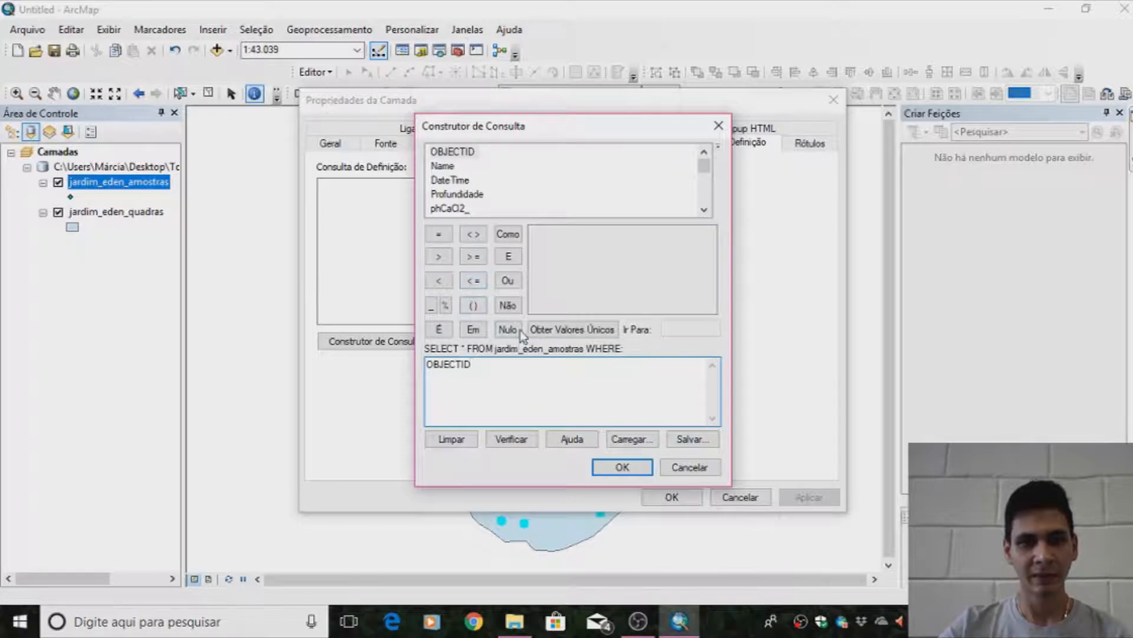
left_click(512, 307)
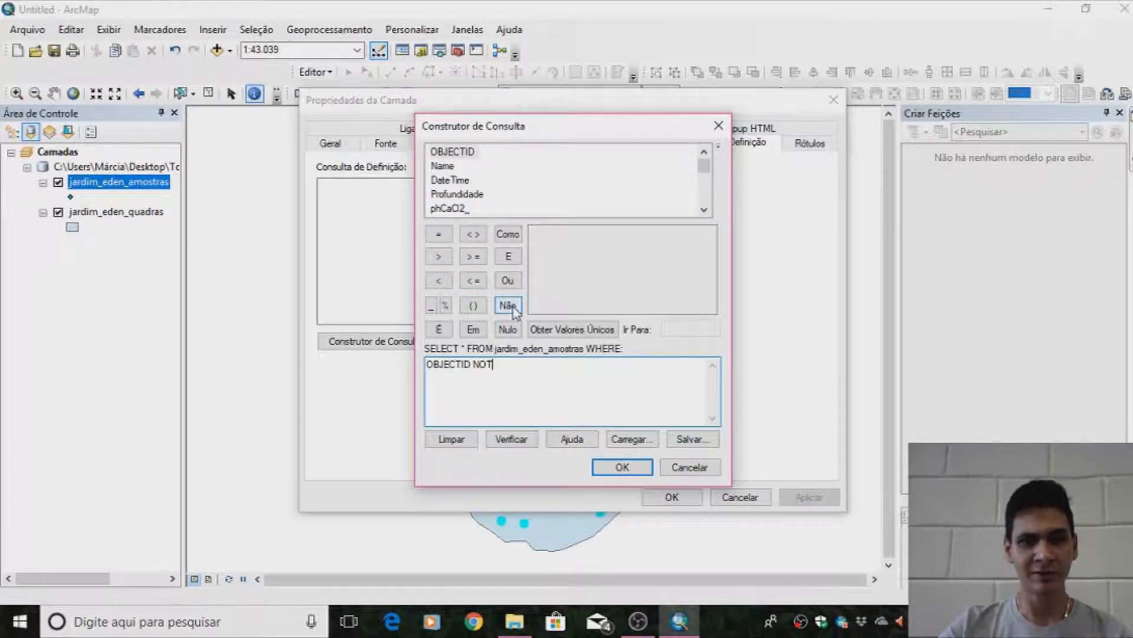
left_click(474, 329)
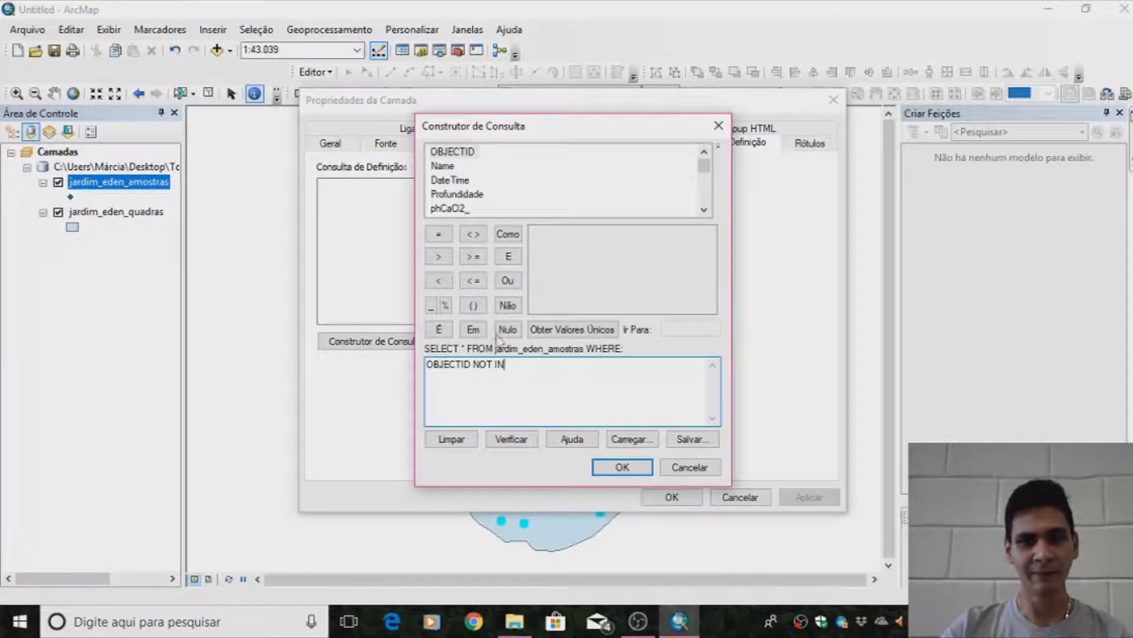
left_click(481, 308)
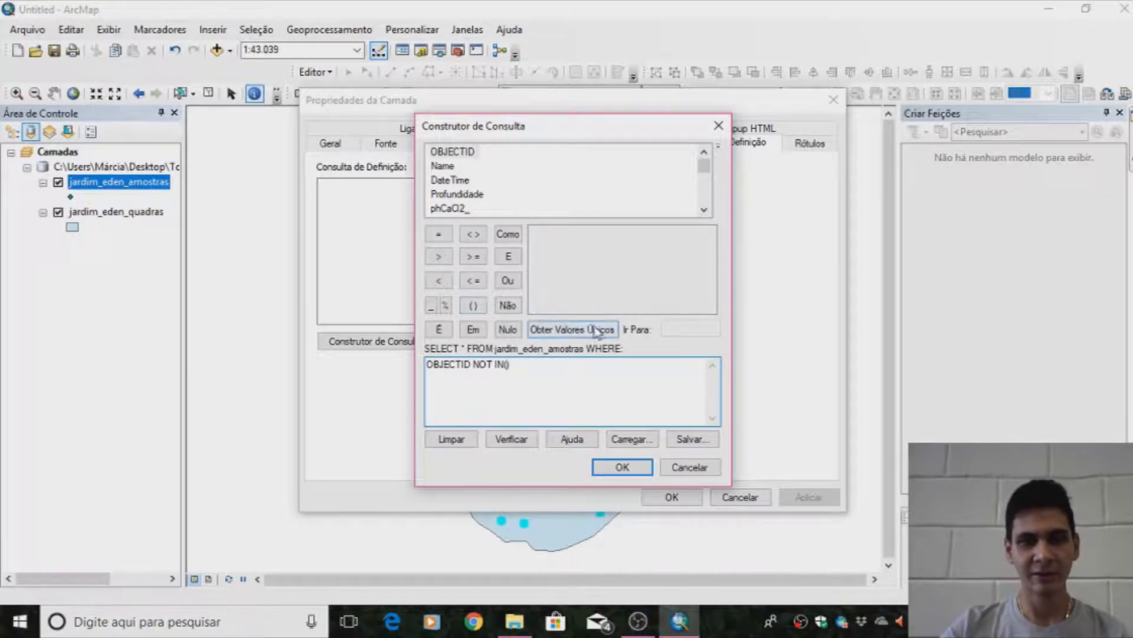
- Get the unique OBJECTID values and add 4 and 10, separated by a comma, inside the NOT IN parentheses
left_click(598, 332)
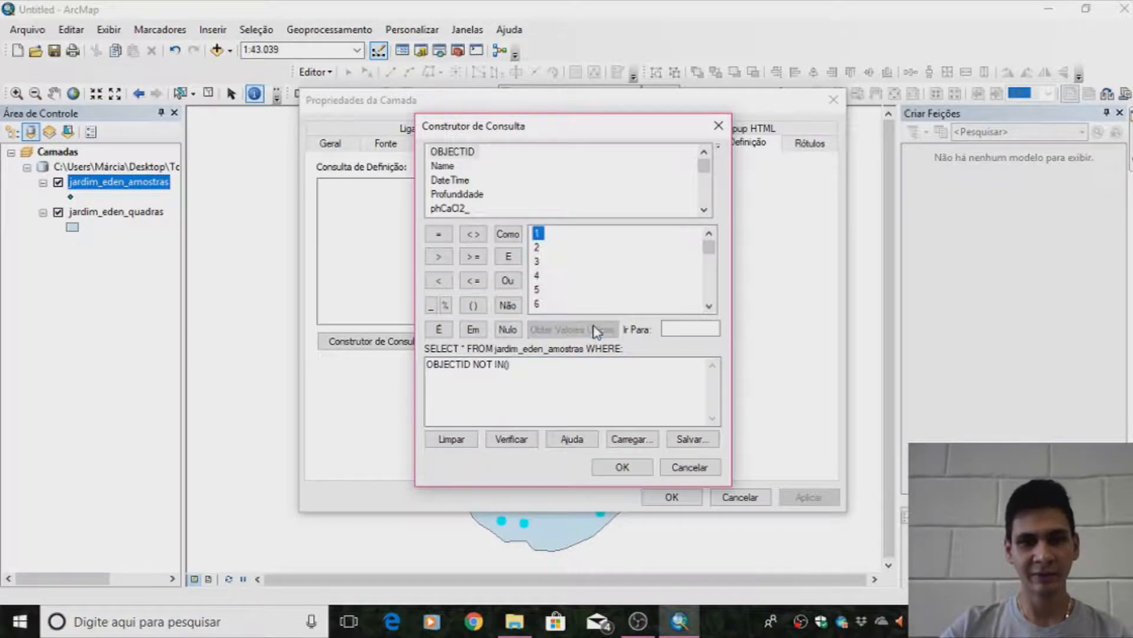
double_click(538, 275)
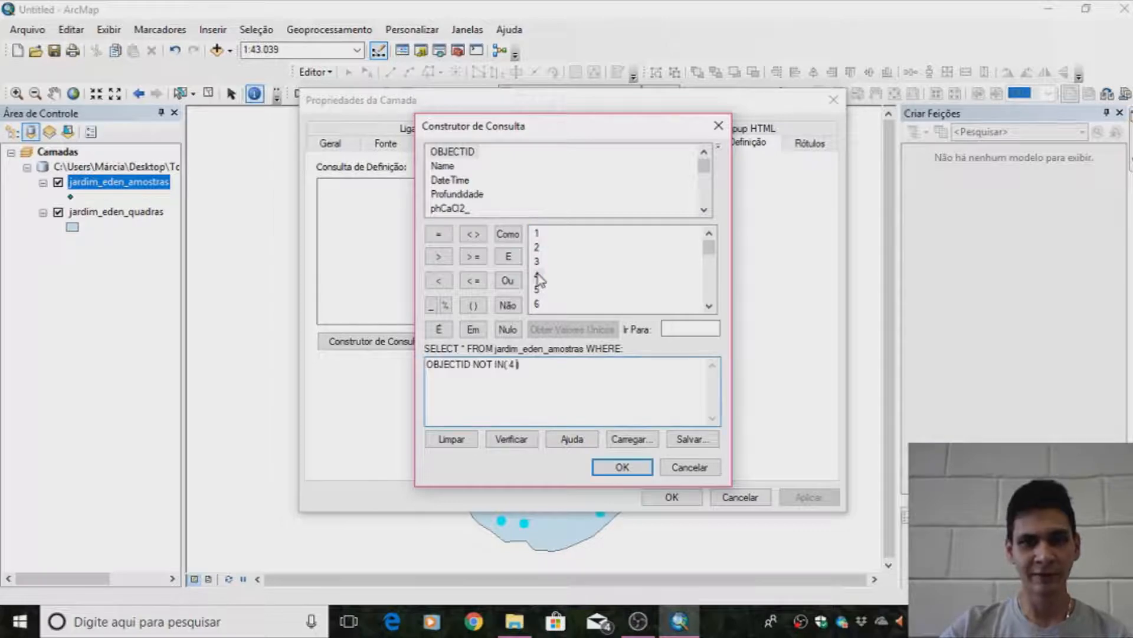
left_click(709, 306)
left_click(709, 305)
left_click(709, 306)
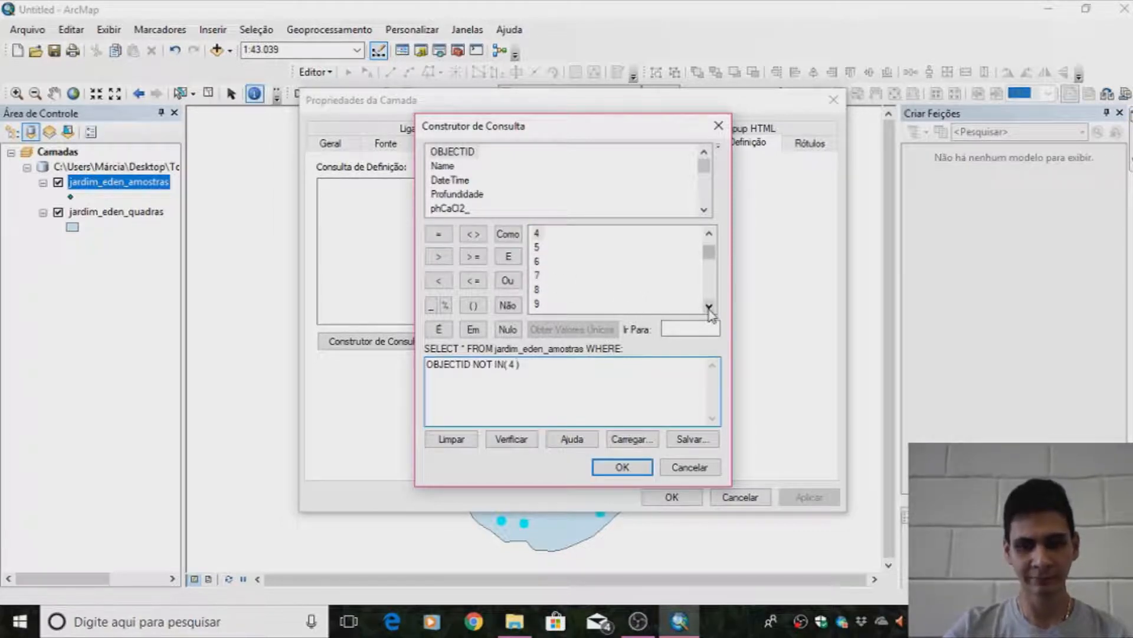
left_click(522, 364)
type(",")
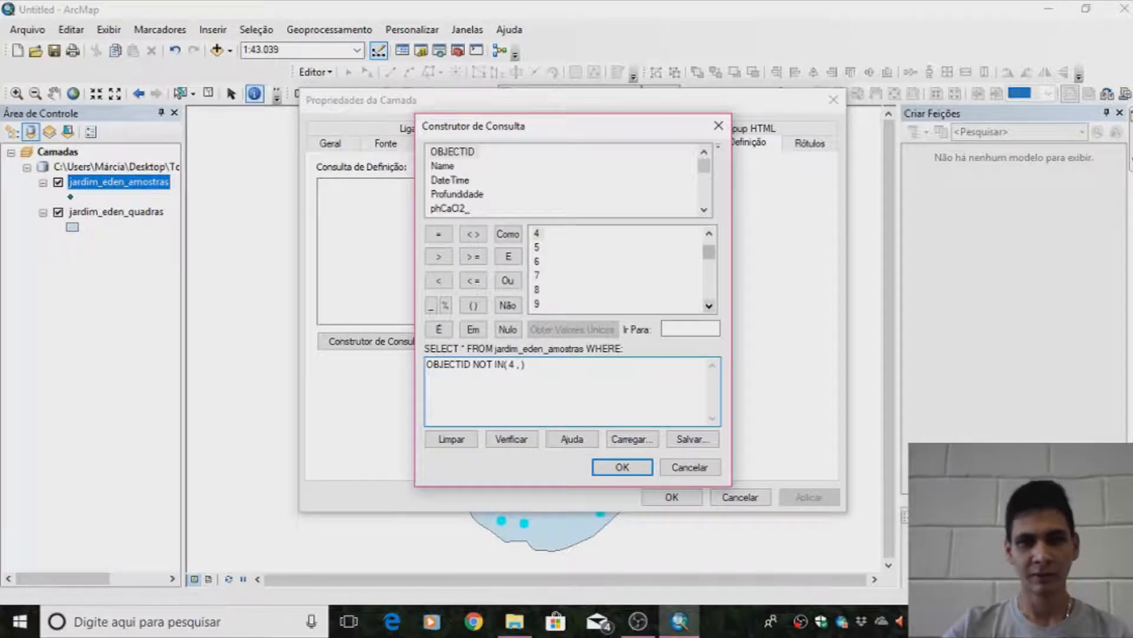
left_click(709, 306)
left_click(709, 306)
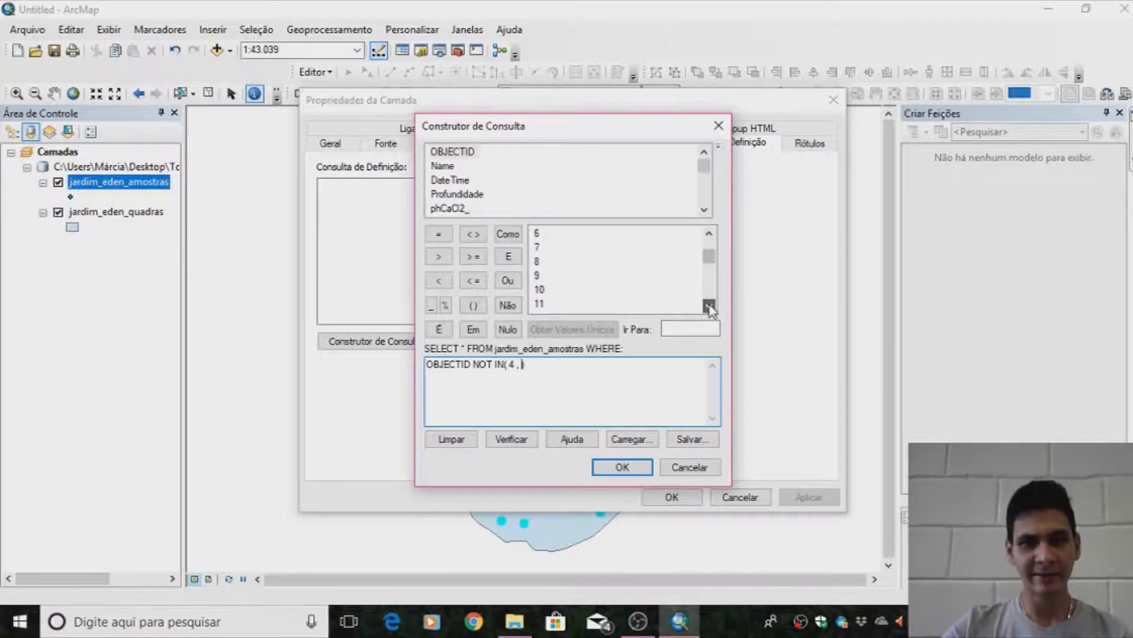
double_click(539, 290)
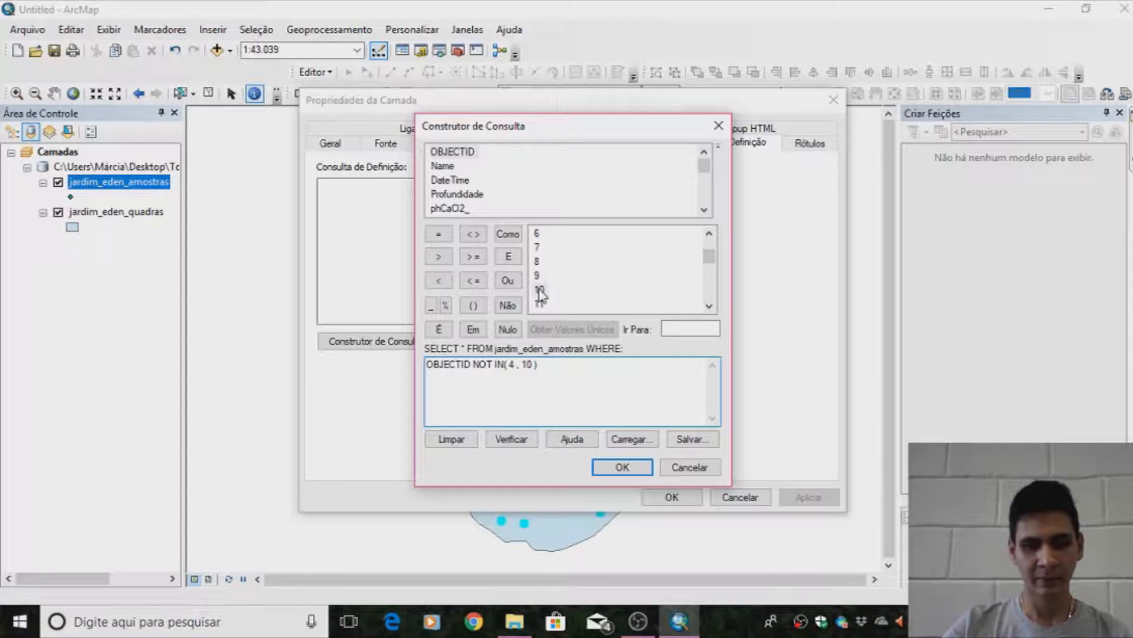
- Add 21 as the third excluded OBJECTID value, separated by a comma, inside the NOT IN parentheses
type(",")
left_click(709, 306)
left_click(709, 306)
left_click(709, 306)
left_click(709, 306)
left_click(709, 306)
left_click(709, 305)
left_click(709, 306)
left_click(709, 305)
left_click(709, 305)
left_click(709, 306)
left_click(539, 304)
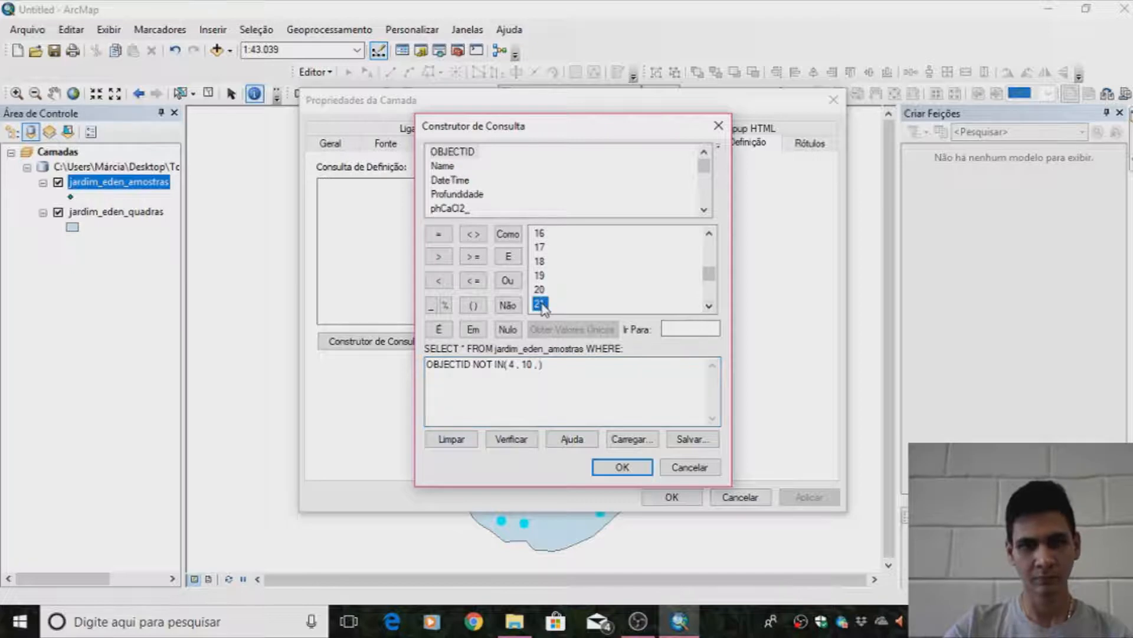
double_click(539, 304)
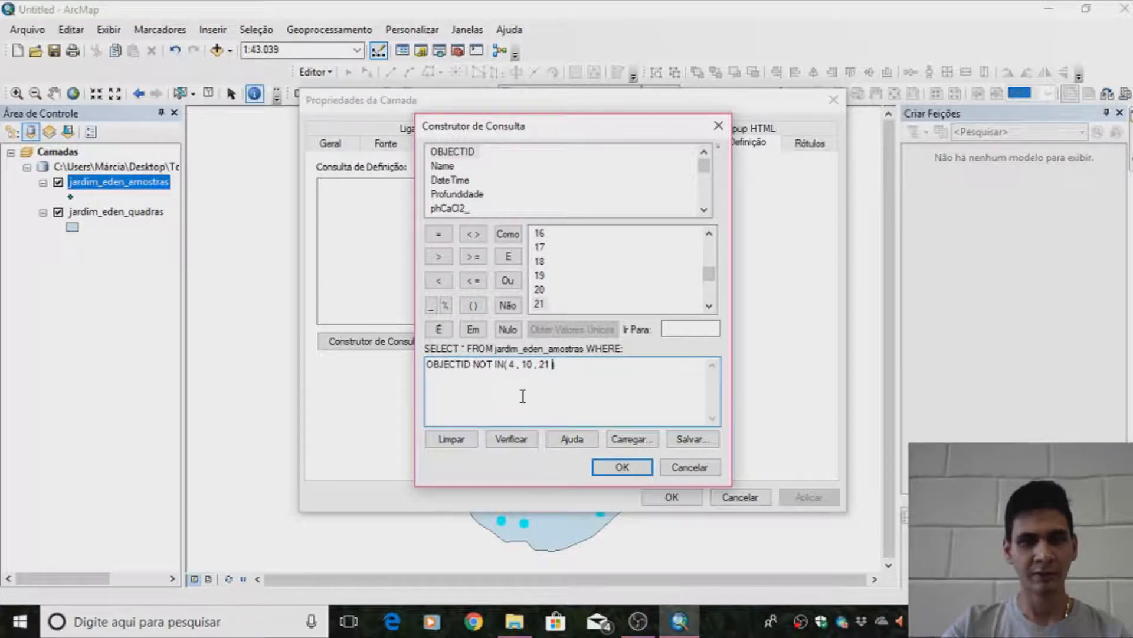
- Verify the OBJECTID NOT IN expression and apply it as the layer's definition query, closing the layer properties
left_click(521, 440)
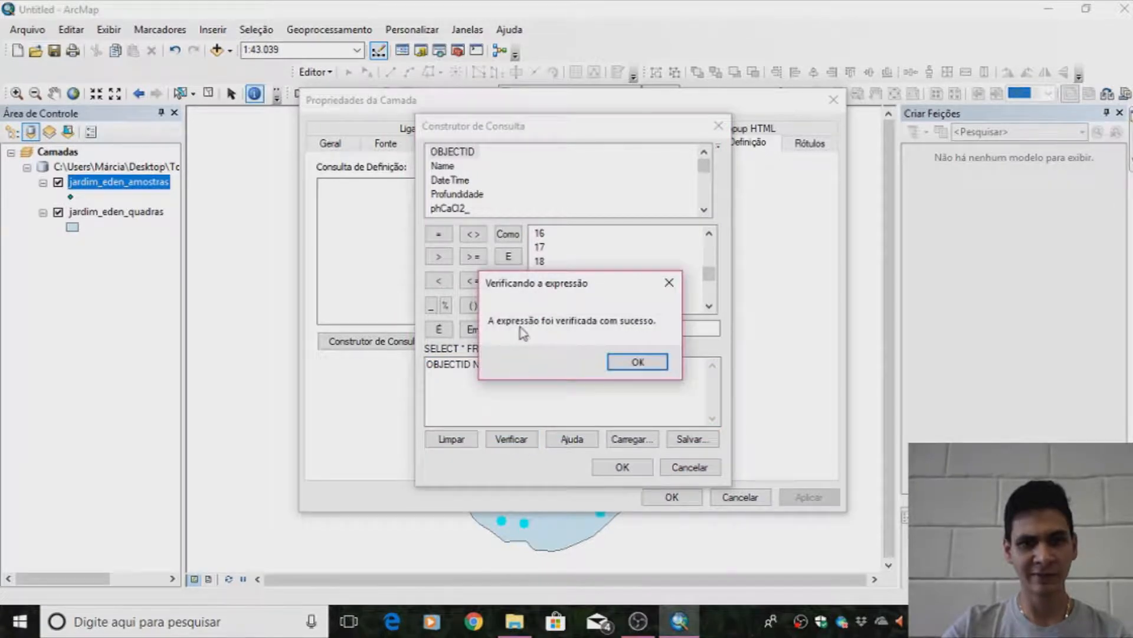
left_click(637, 362)
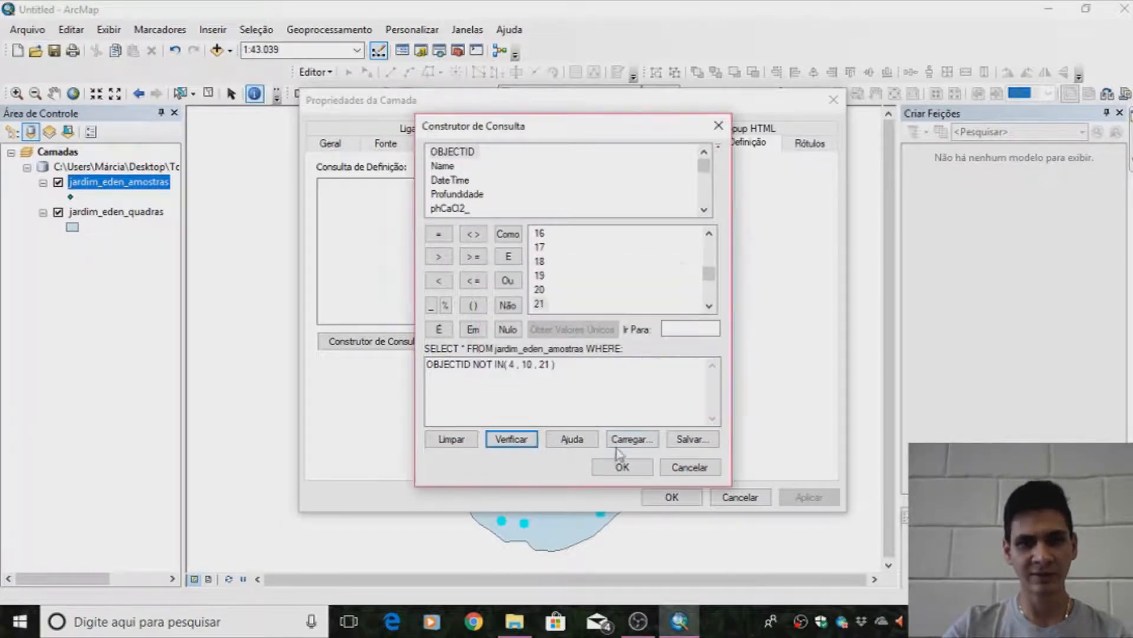
left_click(623, 467)
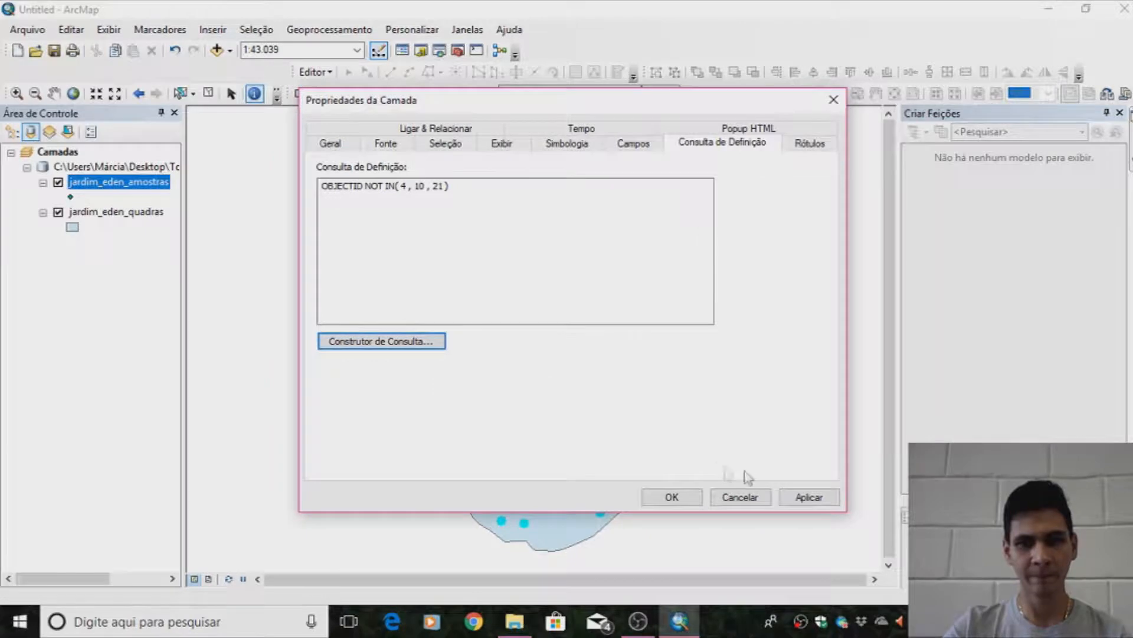
left_click(810, 496)
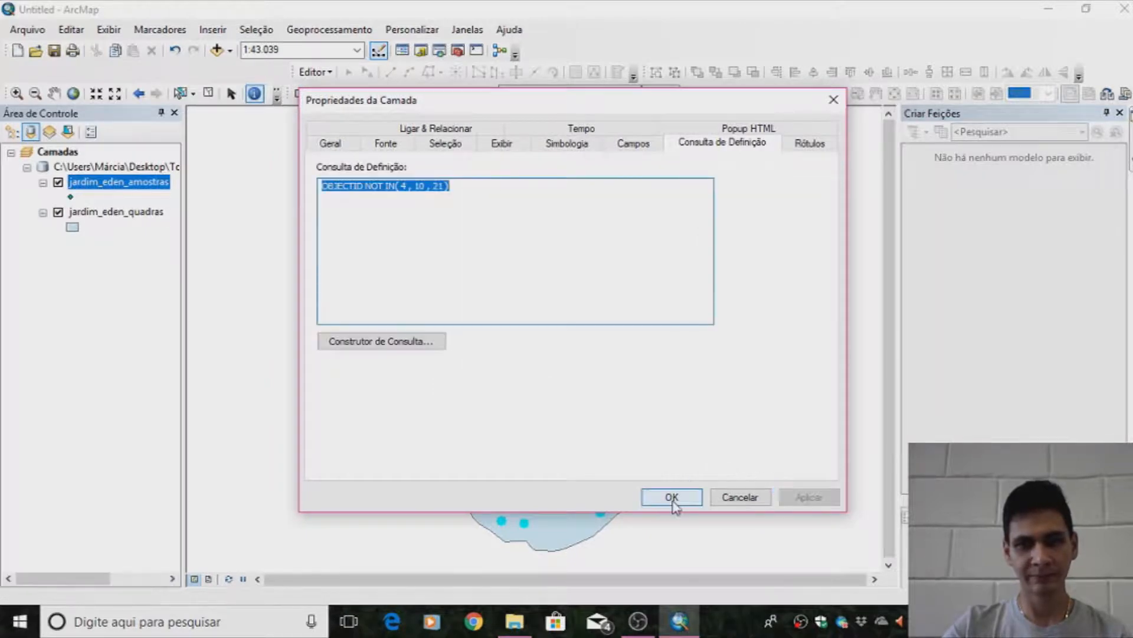
left_click(674, 501)
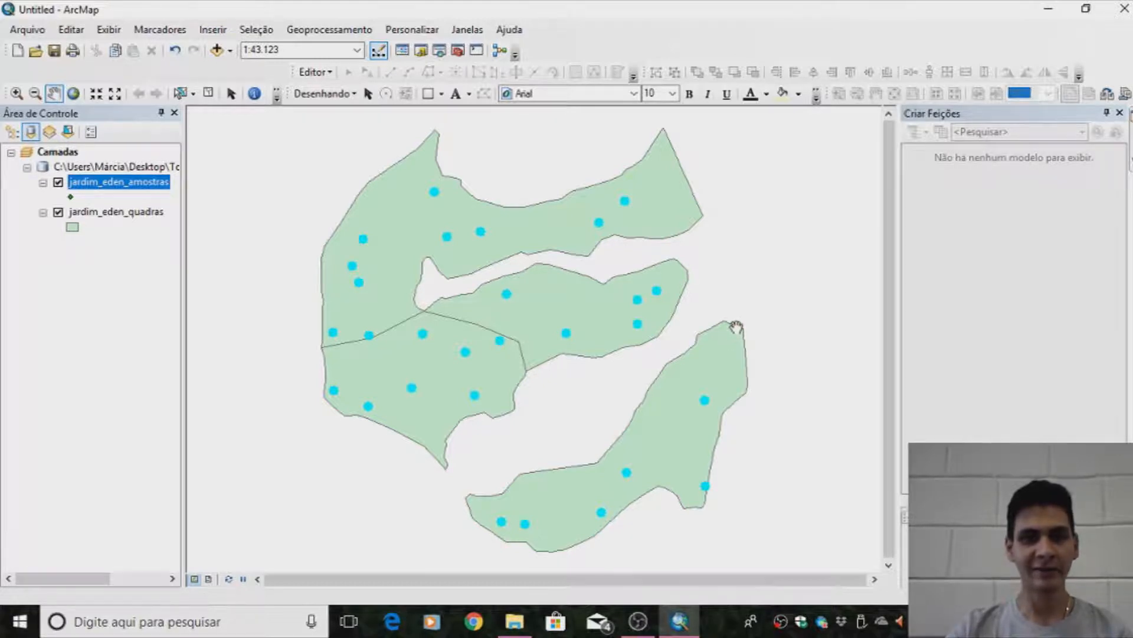
- Reopen the definition query of the jardim_eden_amostras layer in the query builder and append an AND operator to the expression
right_click(126, 181)
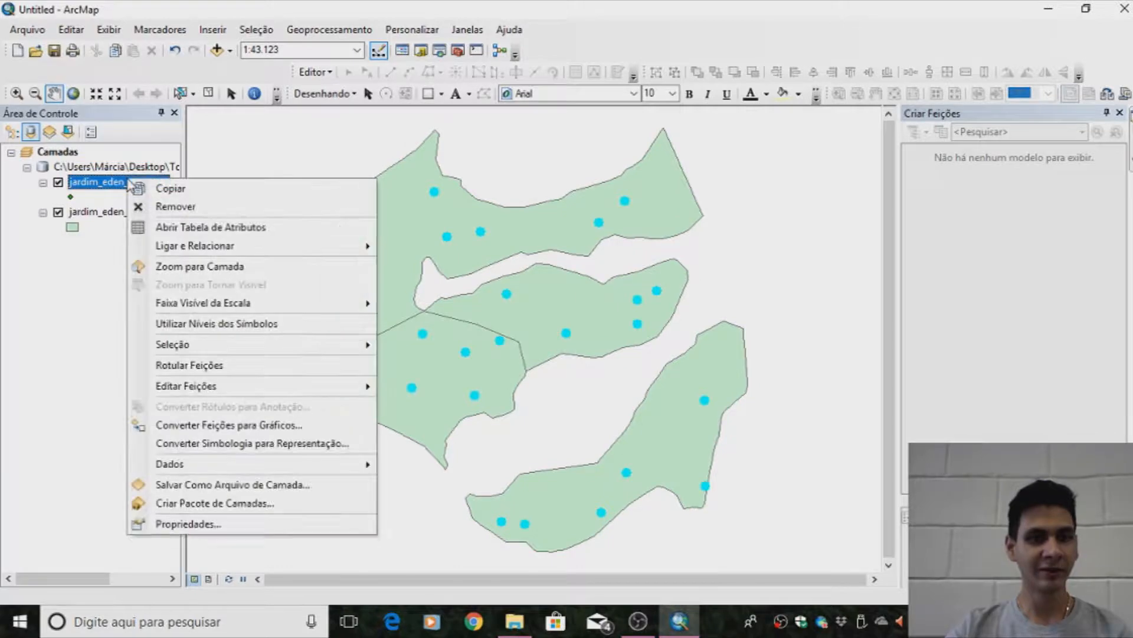
left_click(201, 524)
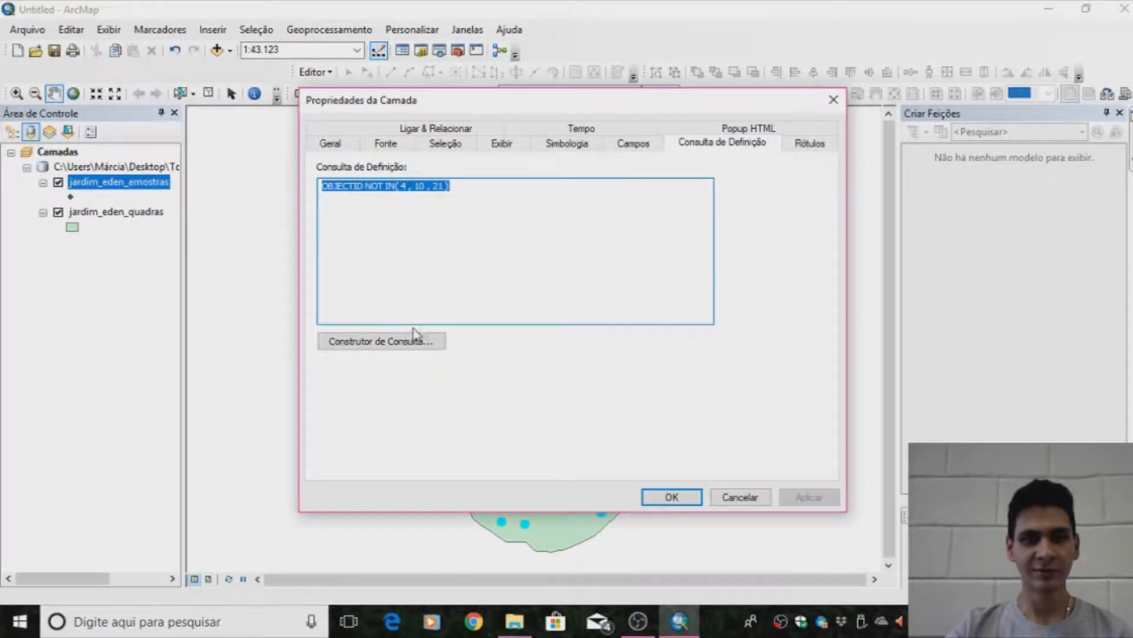
left_click(402, 344)
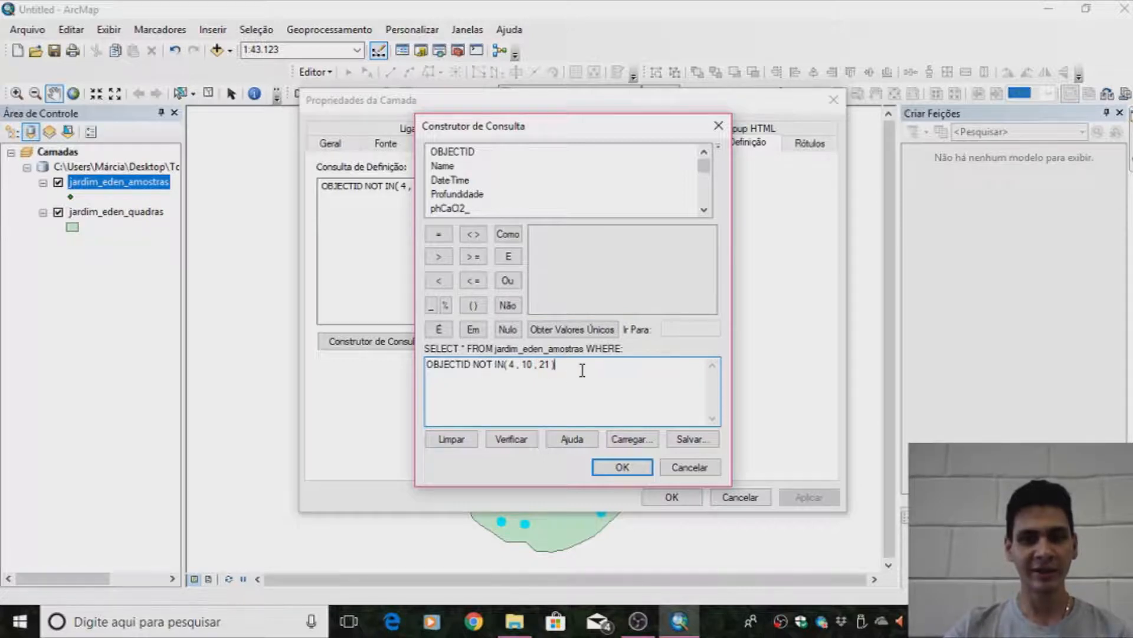
left_click(507, 257)
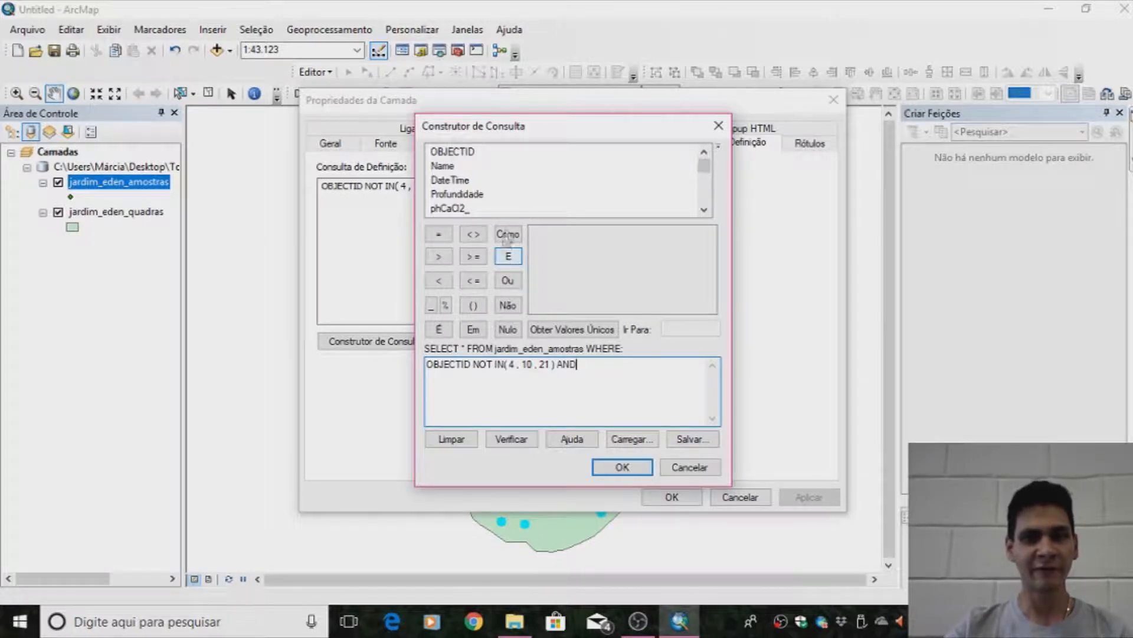
- Add the condition T_ < 100 after the AND operator in the definition query expression
left_click(704, 209)
left_click(704, 210)
left_click(704, 210)
left_click(704, 210)
left_click(704, 211)
left_click(704, 210)
left_click(704, 210)
left_click(704, 210)
left_click(704, 210)
left_click(704, 210)
left_click(705, 210)
double_click(437, 193)
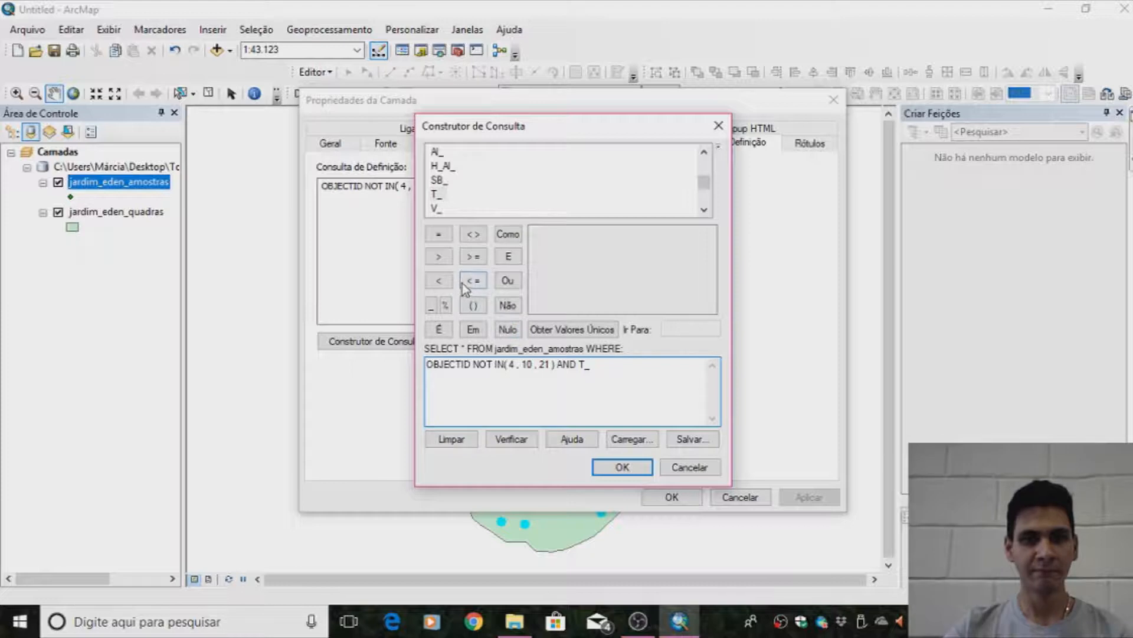
left_click(439, 281)
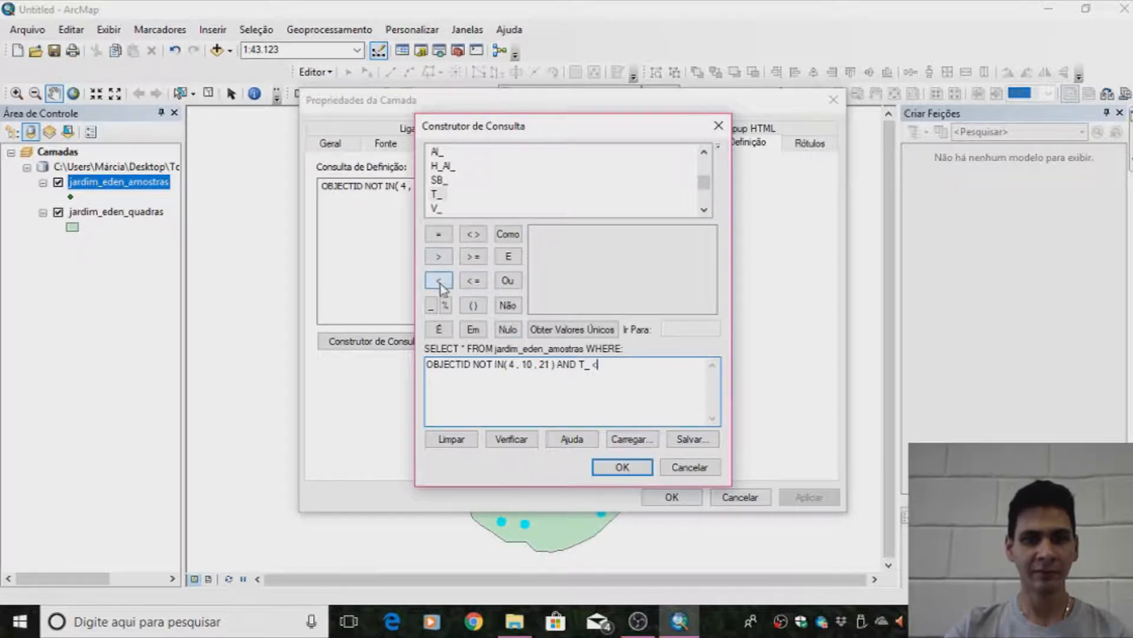
type("100")
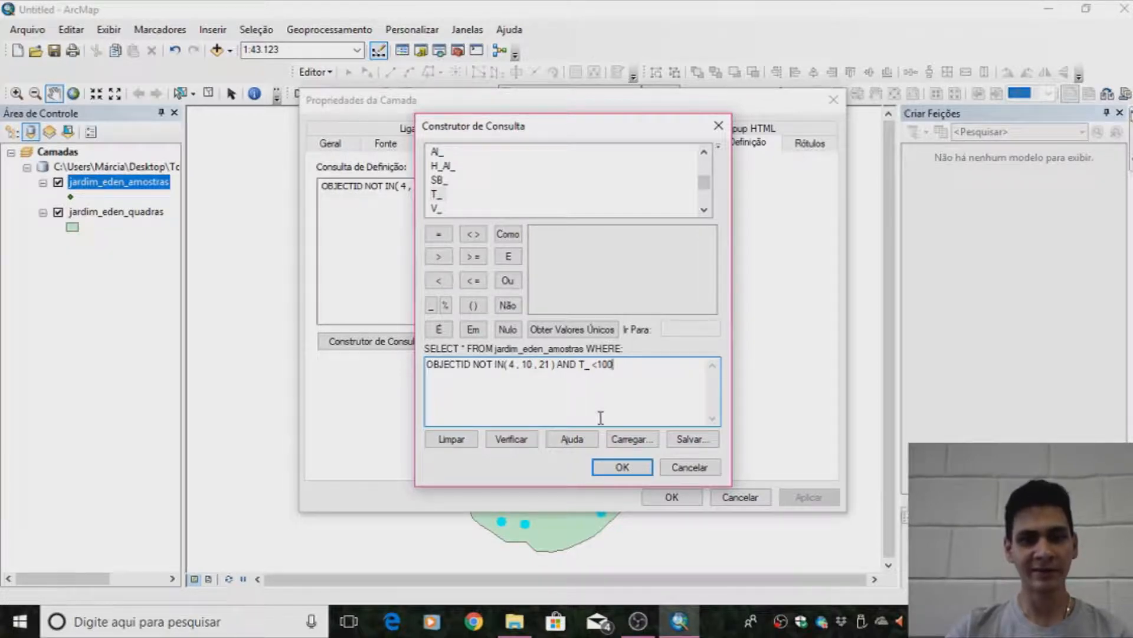
- Verify the extended expression and apply it as the layer's definition query, closing the layer properties
left_click(534, 439)
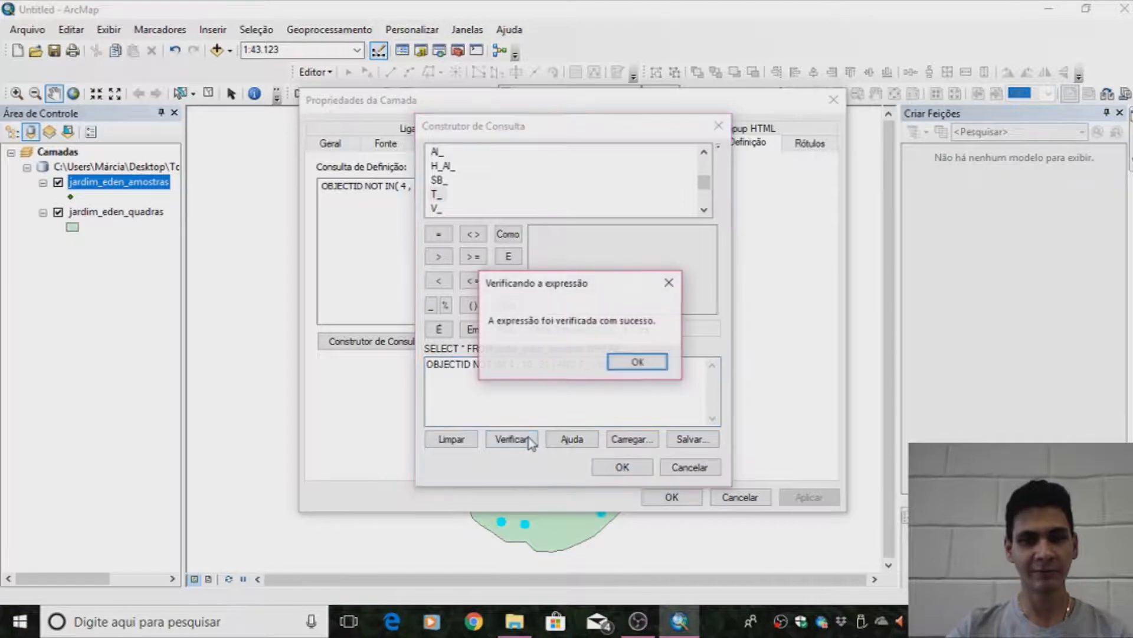
left_click(637, 361)
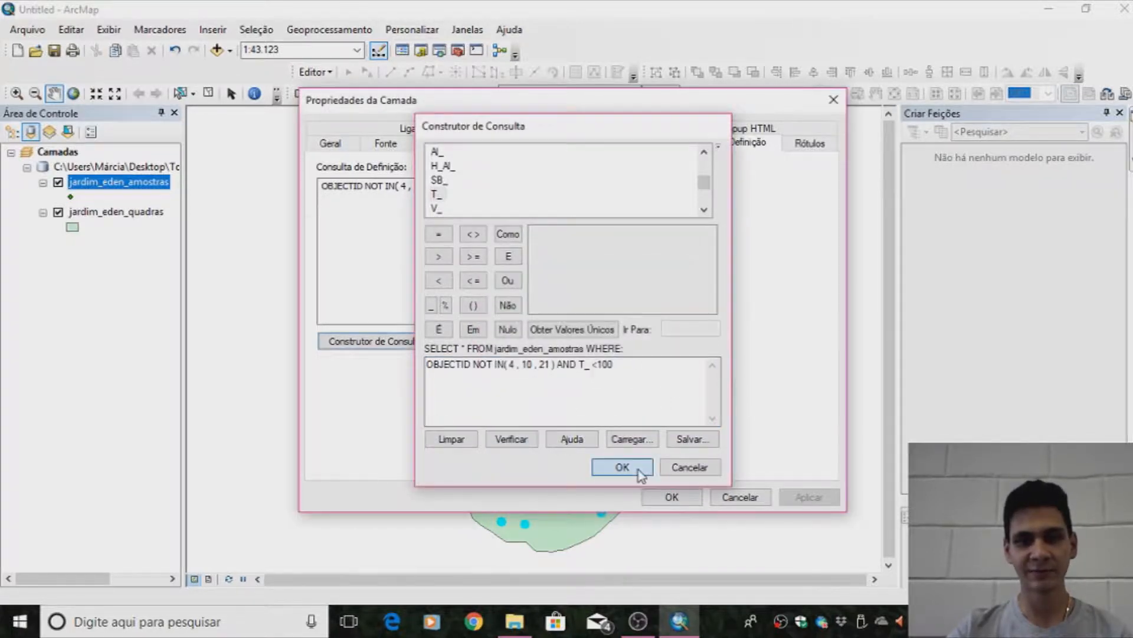
left_click(639, 473)
left_click(812, 496)
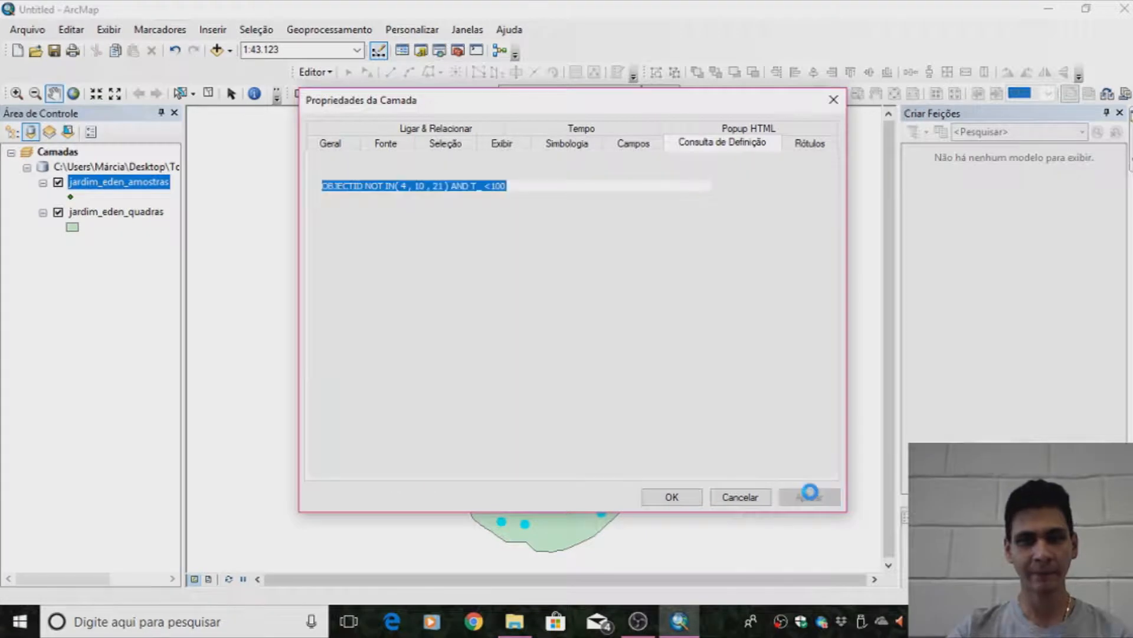
left_click(673, 496)
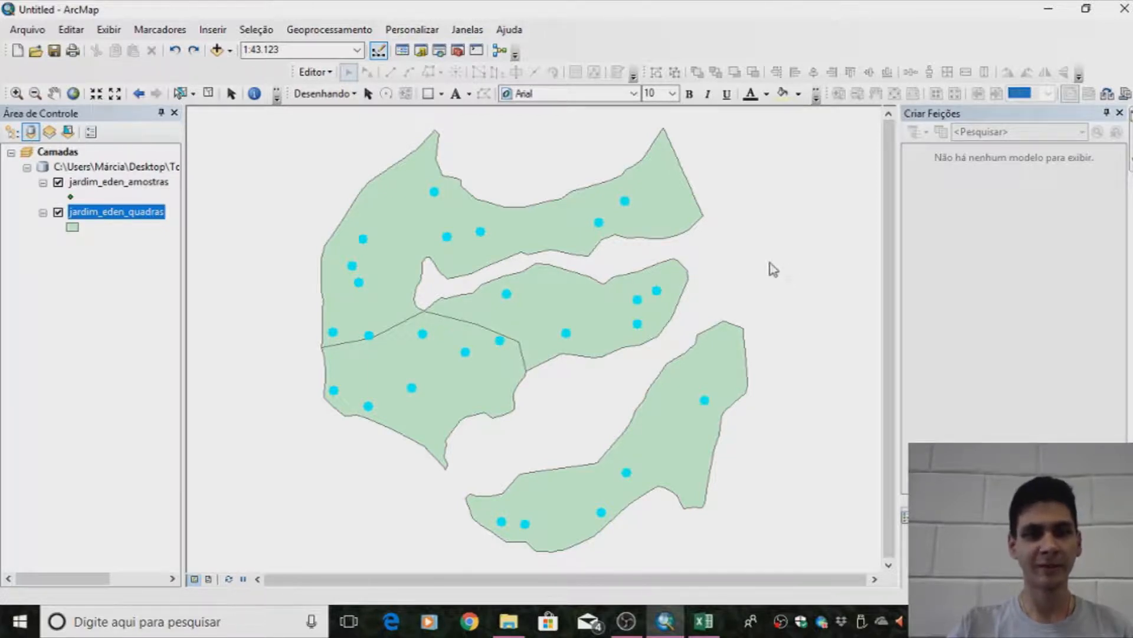
- Remove the jardim_eden_amostras and jardim_eden_quadras layers from the map
right_click(123, 178)
left_click(166, 202)
right_click(97, 181)
left_click(153, 210)
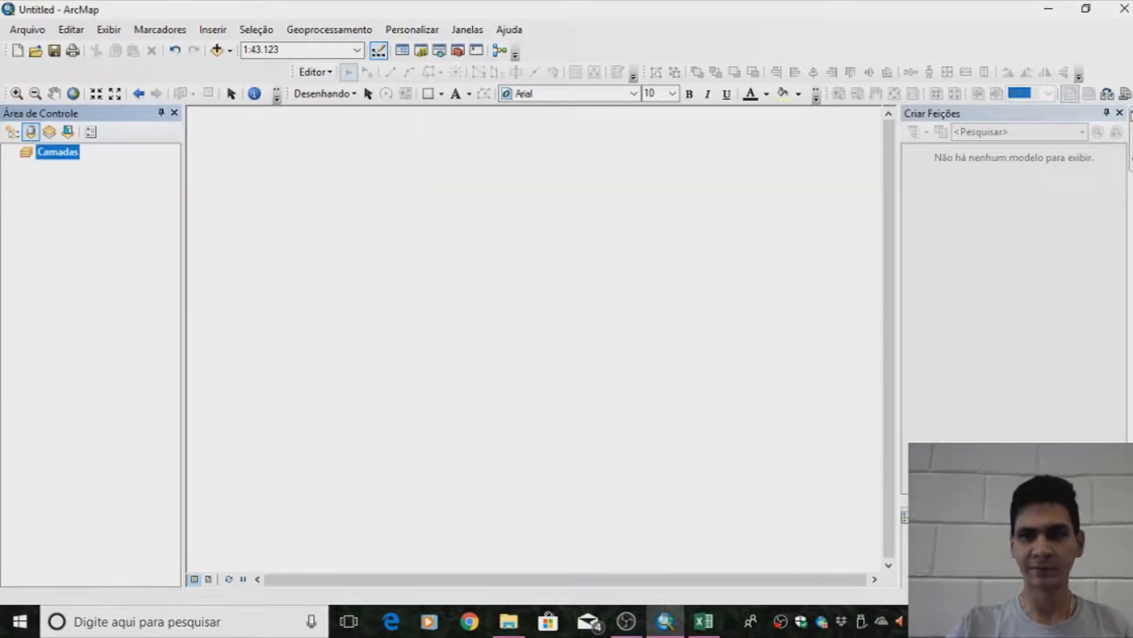
- Add the CTV_5114 raster and the LabAp2_SOSAp polygons from LabAp2_SOSAp.gdb in the catalog to the map
left_click(1129, 140)
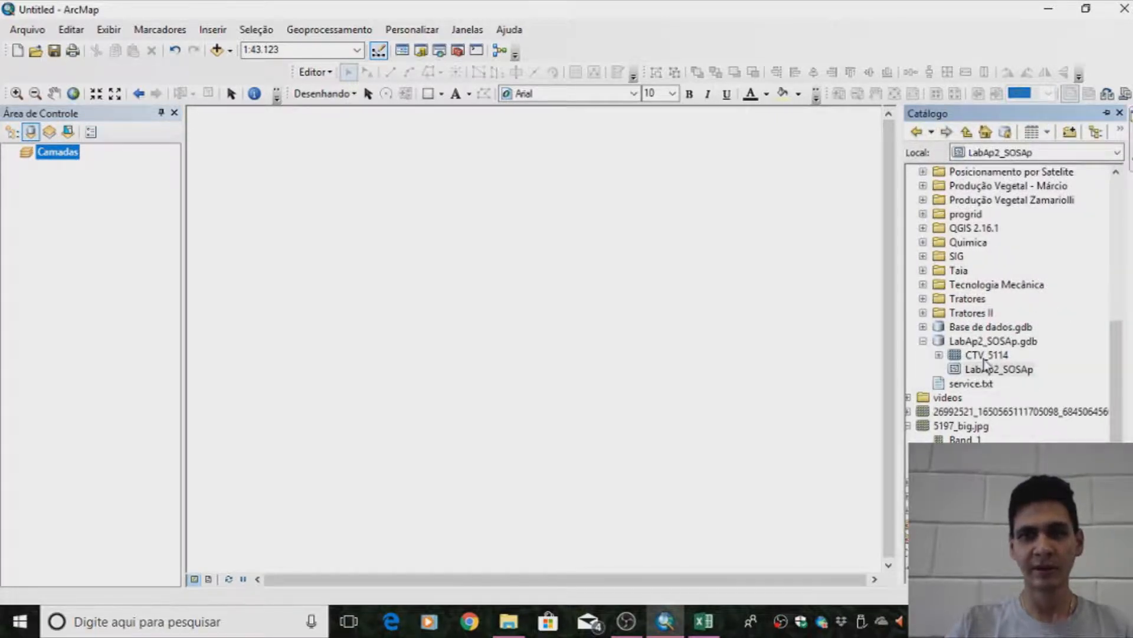
left_click_drag(985, 356, 699, 327)
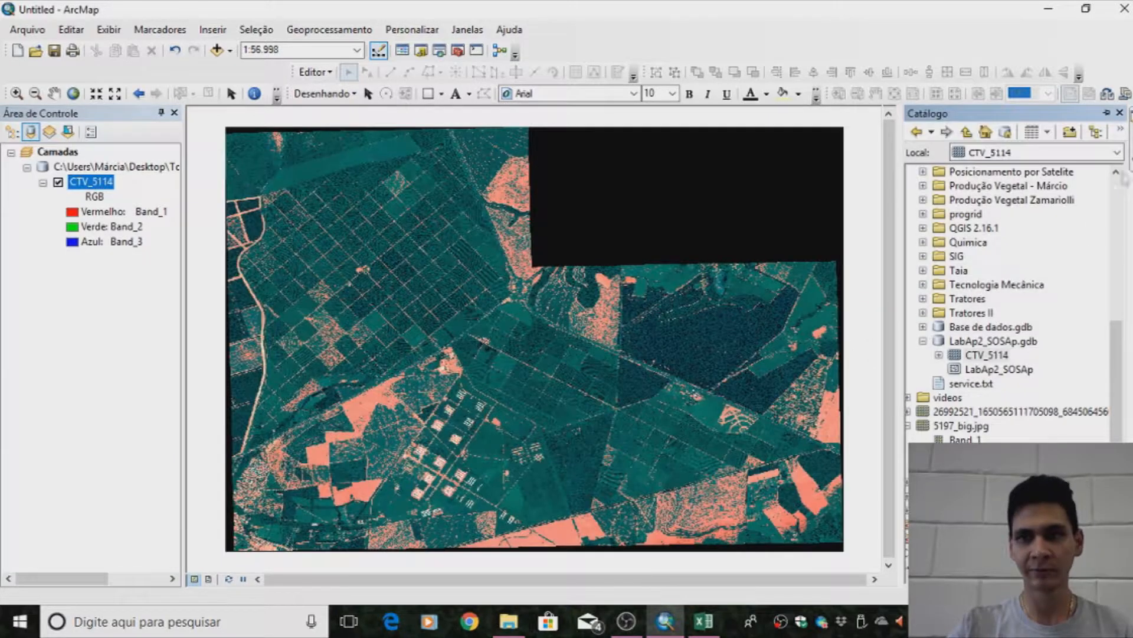
mouse_move(998, 369)
left_mouse_down()
mouse_move(1019, 378)
mouse_move(721, 330)
left_mouse_up()
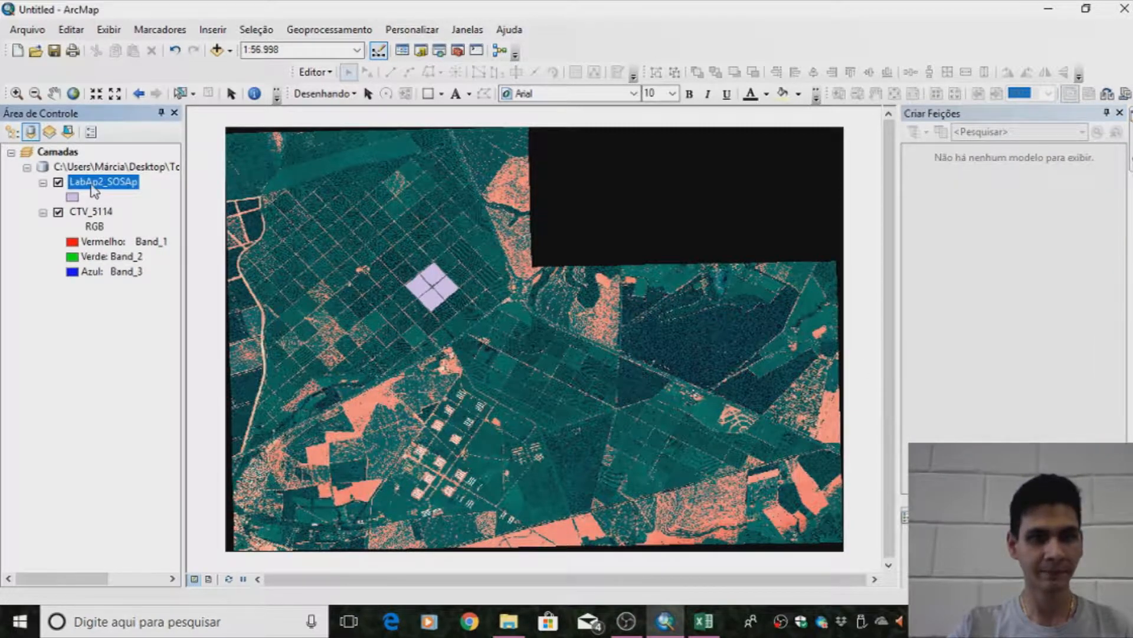
- Zoom to the LabAp2_SOSAp layer and examine the fields in its attribute table, closing the table when done
right_click(92, 185)
mouse_move(175, 255)
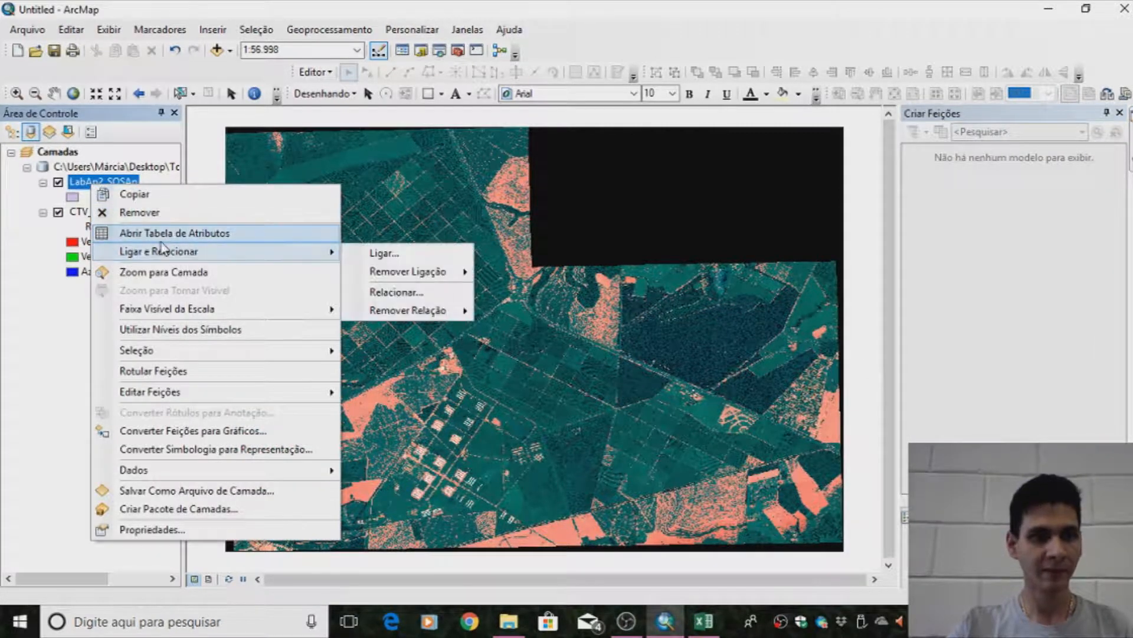
left_click(175, 273)
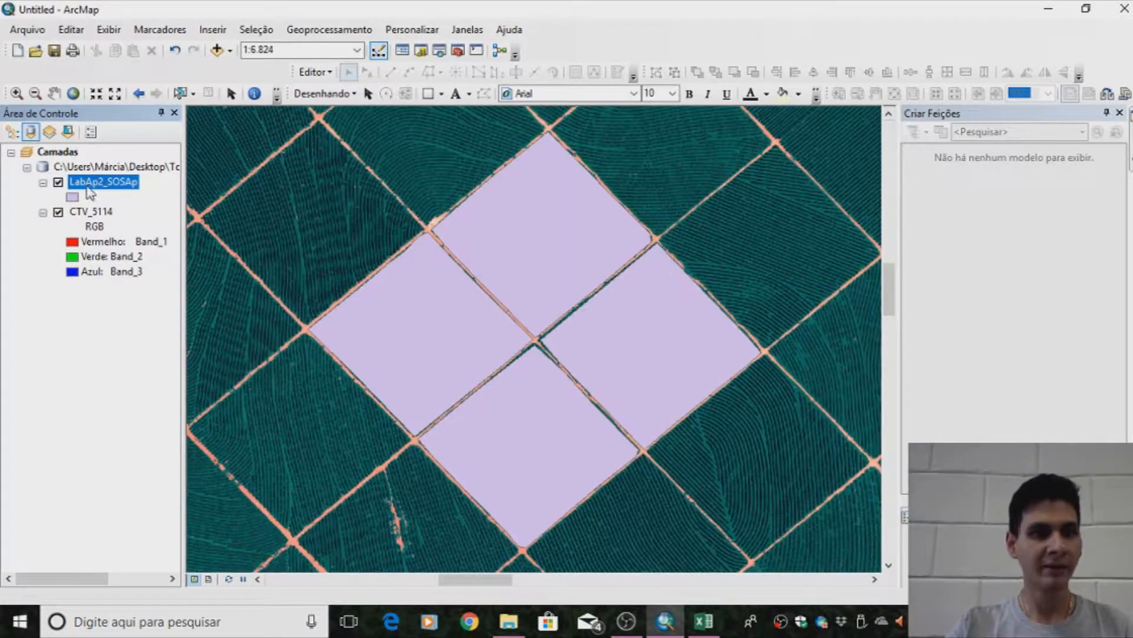
right_click(89, 190)
left_click(200, 242)
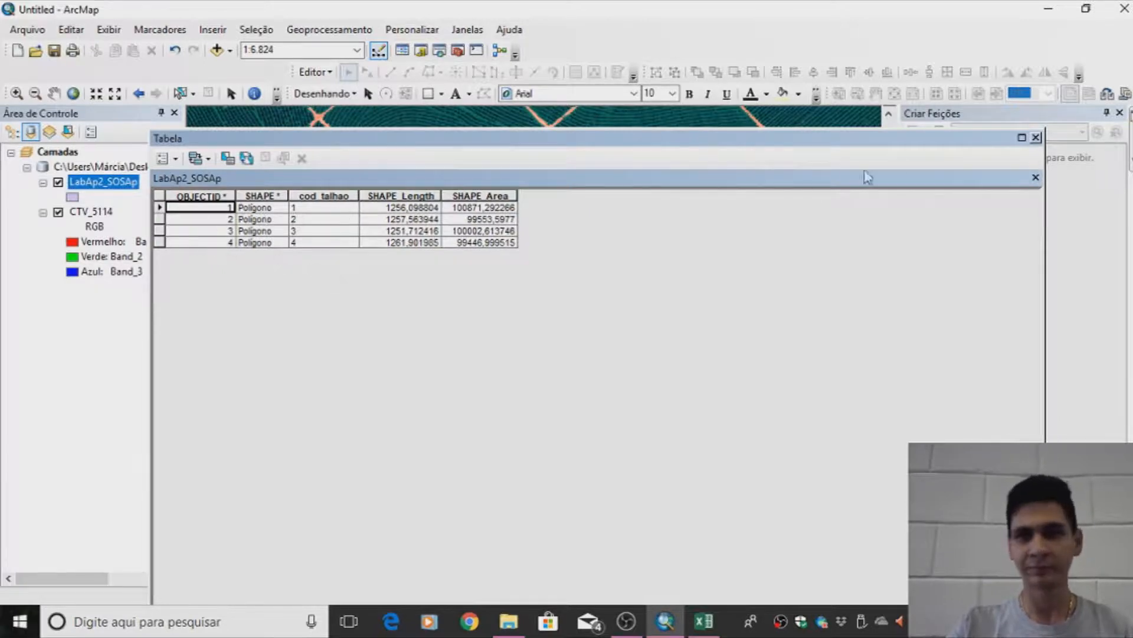
left_click(1036, 137)
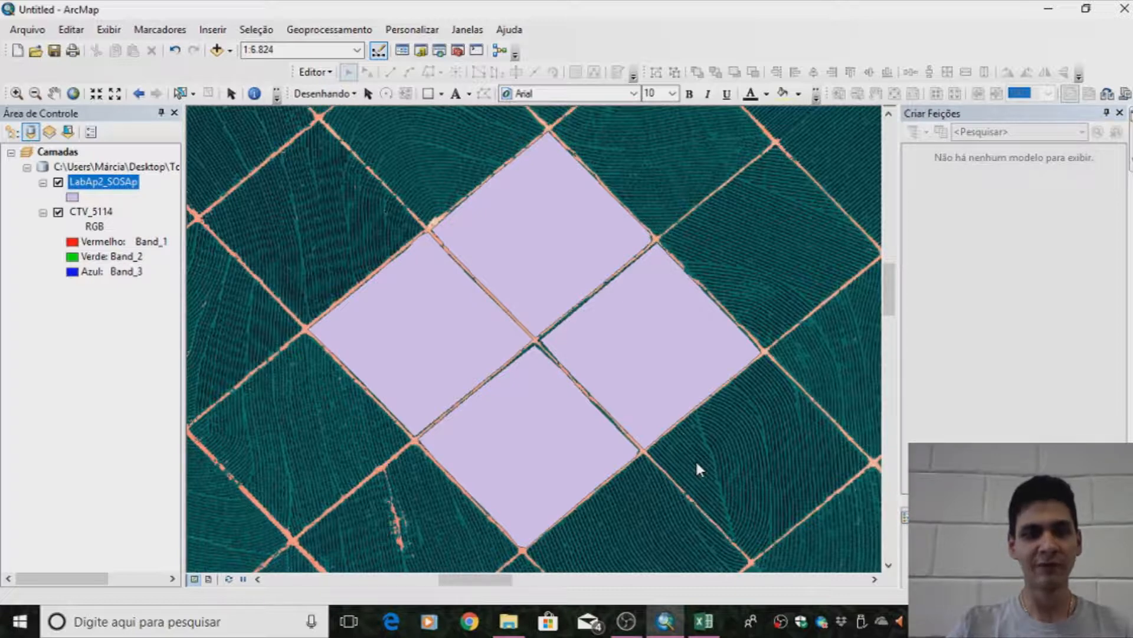
- Switch to the Produtividade workbook in Excel and enter the header cod_talhao in cell A1 of the LabAP2 sheet
key("alt+Tab")
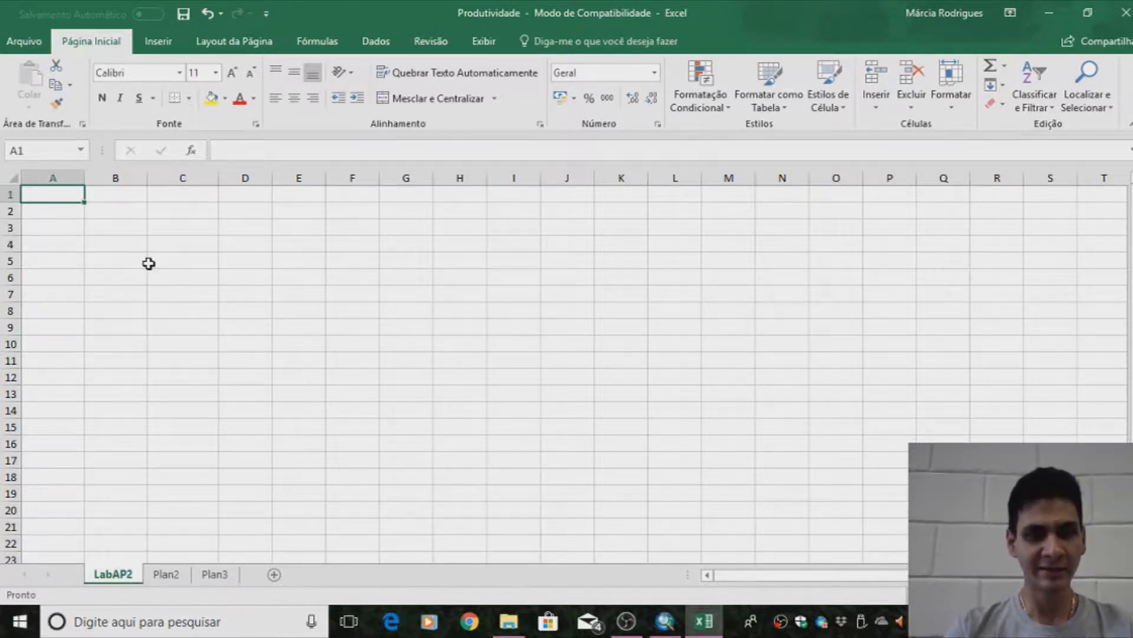
type("cod")
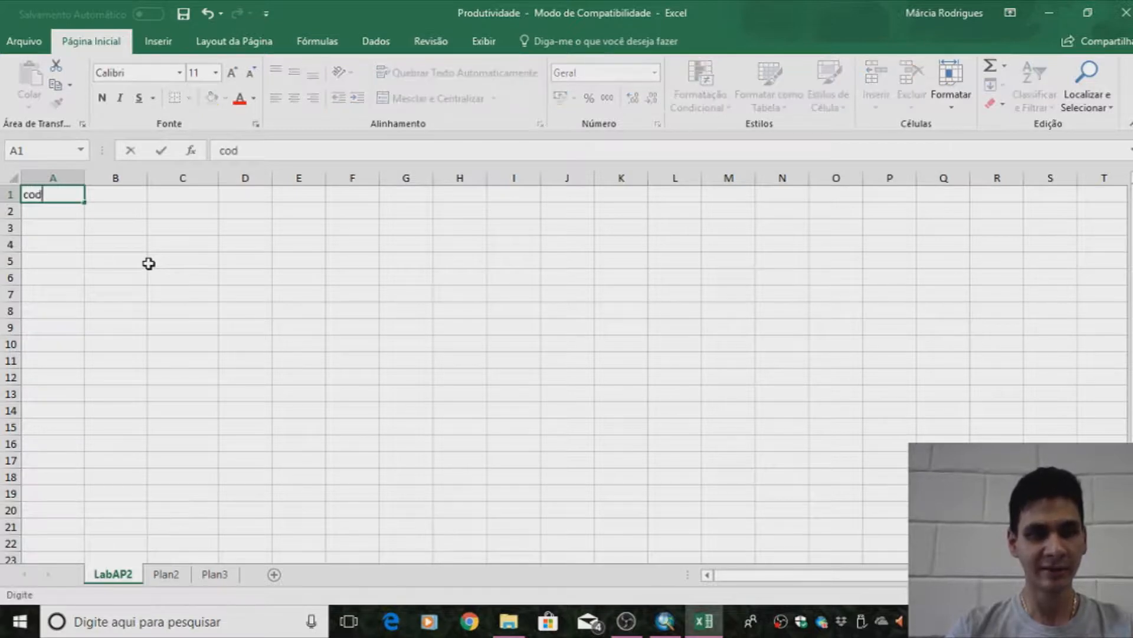
type("_talhao")
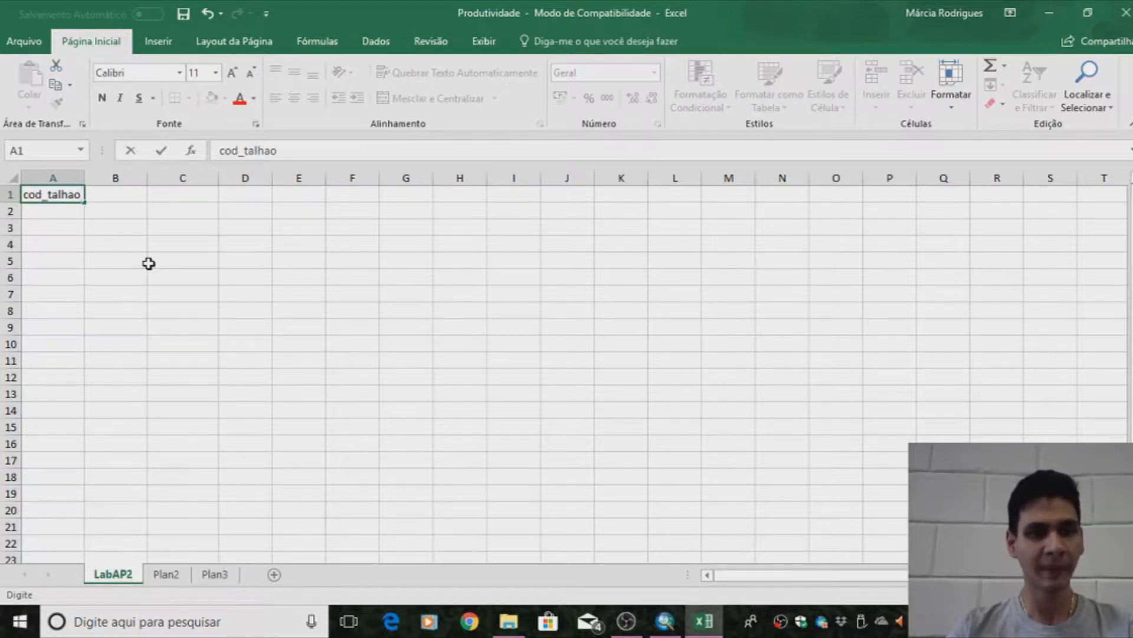
key("Return")
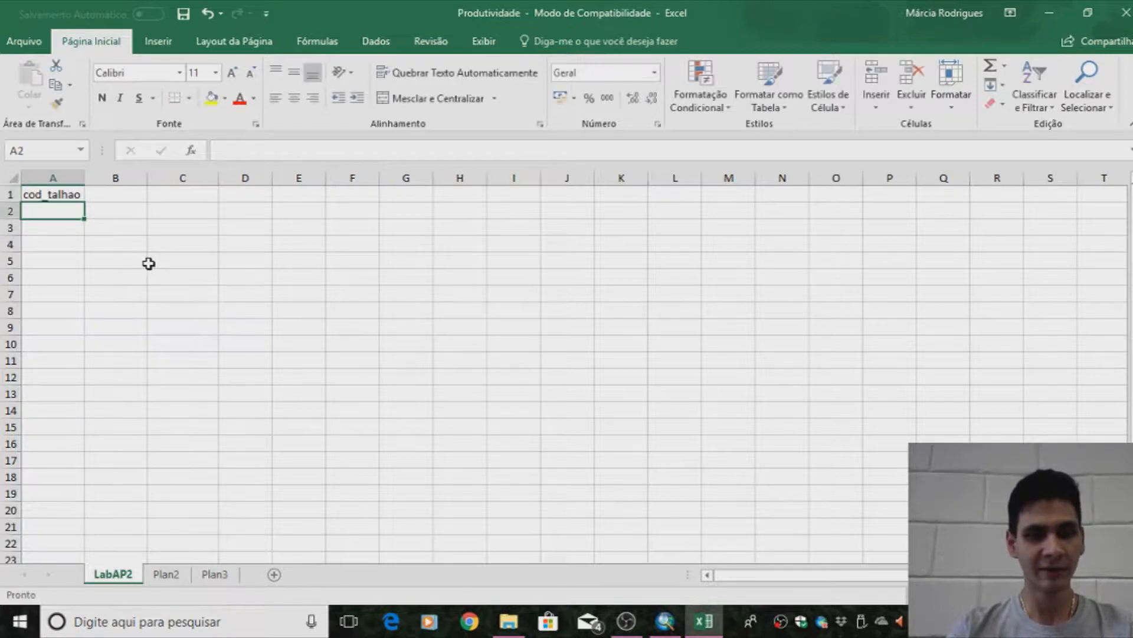
- Enter the plot codes 1, 2, 3 and 4 in cells A2 to A5
type("1")
key("Return")
type("2")
key("Return")
type("3")
key("Return")
type("4")
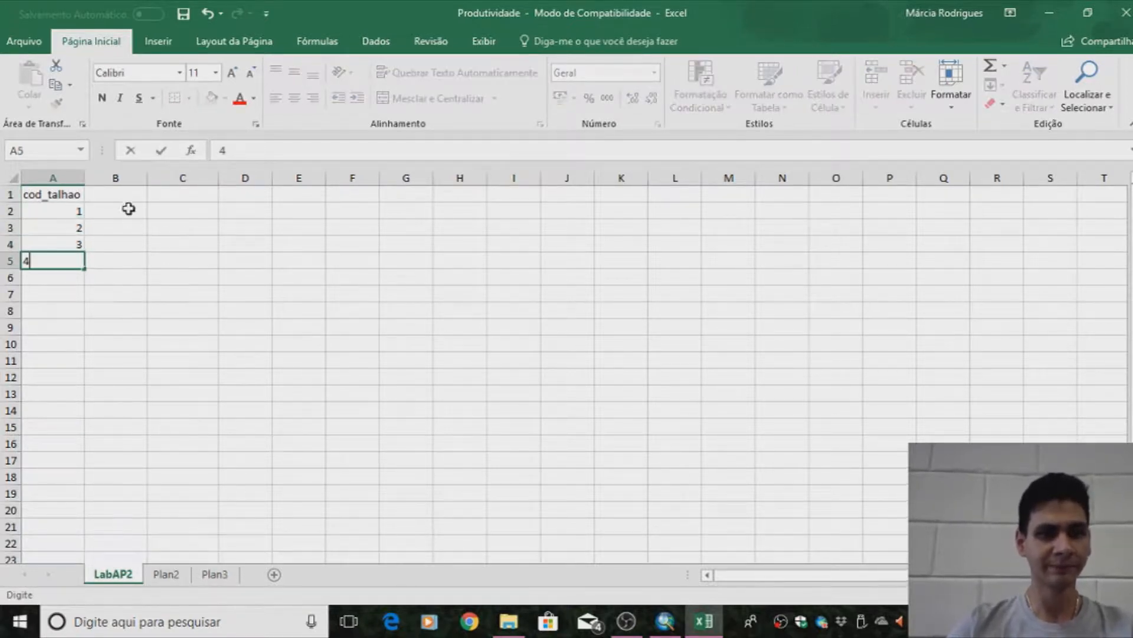
- Enter the header varieda in B1 and fill cells B2 to B5 with pera
left_click(124, 194)
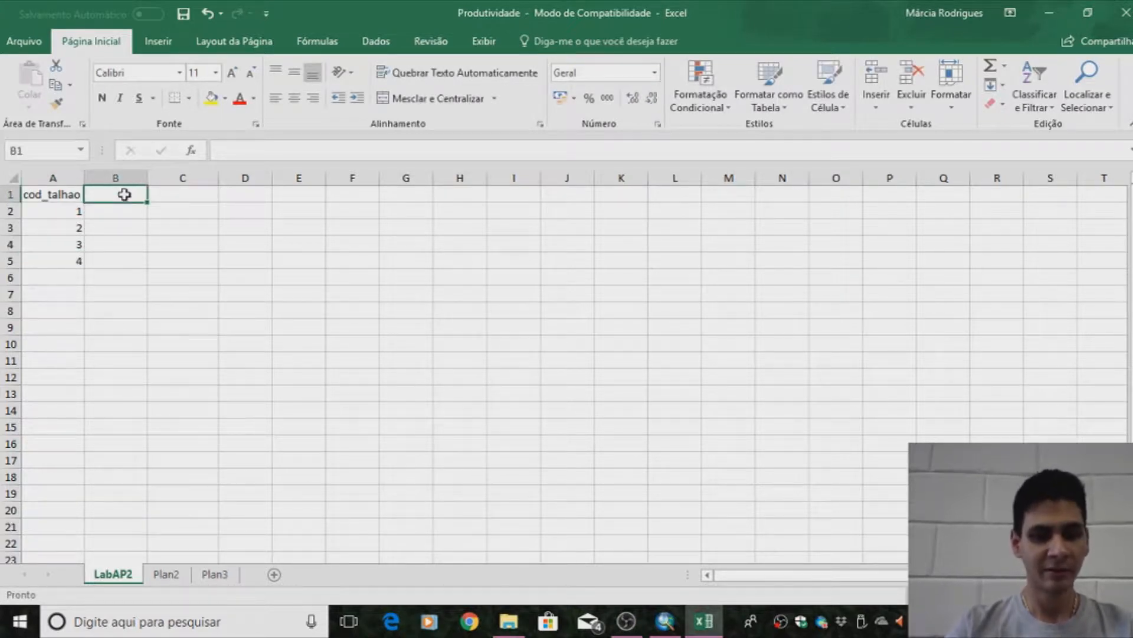
type("varieda")
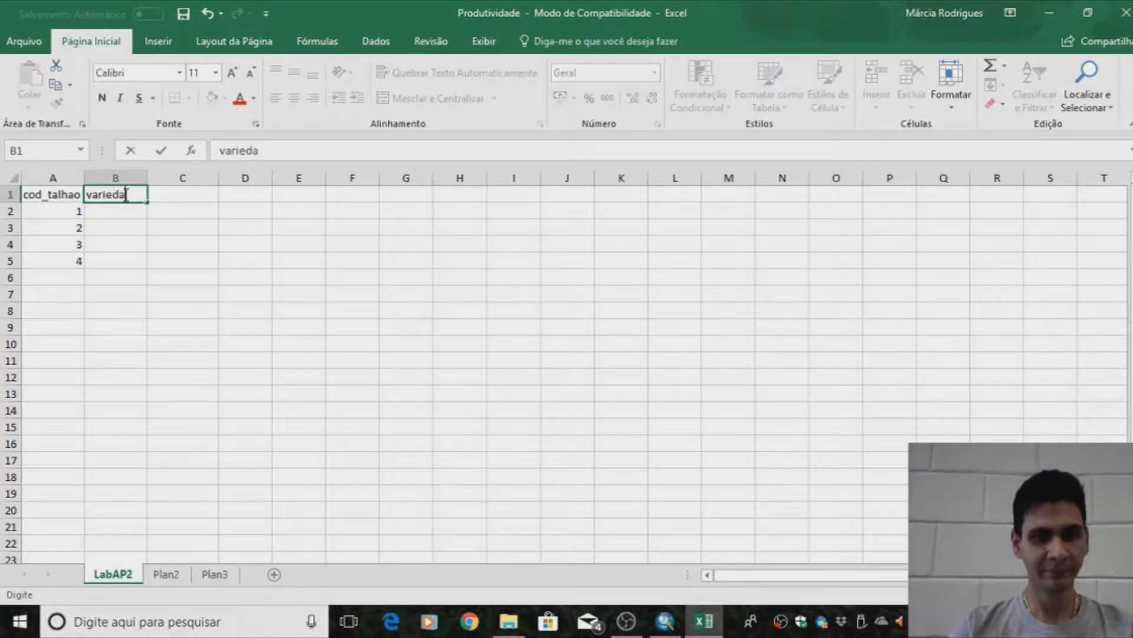
key("Return")
type("pera")
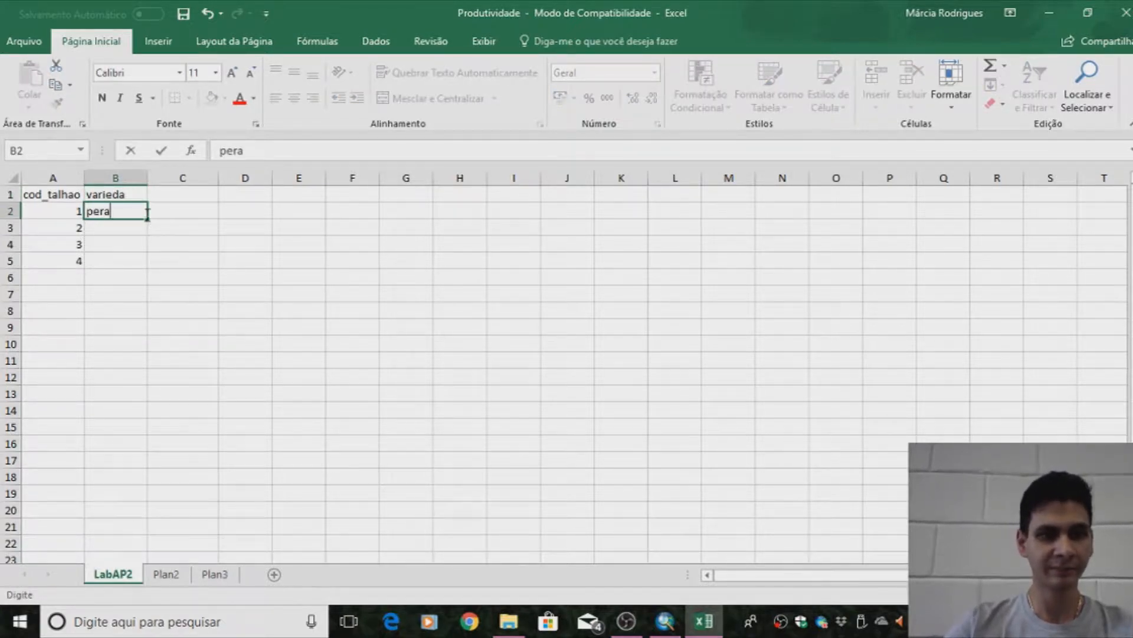
left_click_drag(146, 218, 144, 264)
- Enter the header prod_cx_ha in cell C1
left_click(177, 194)
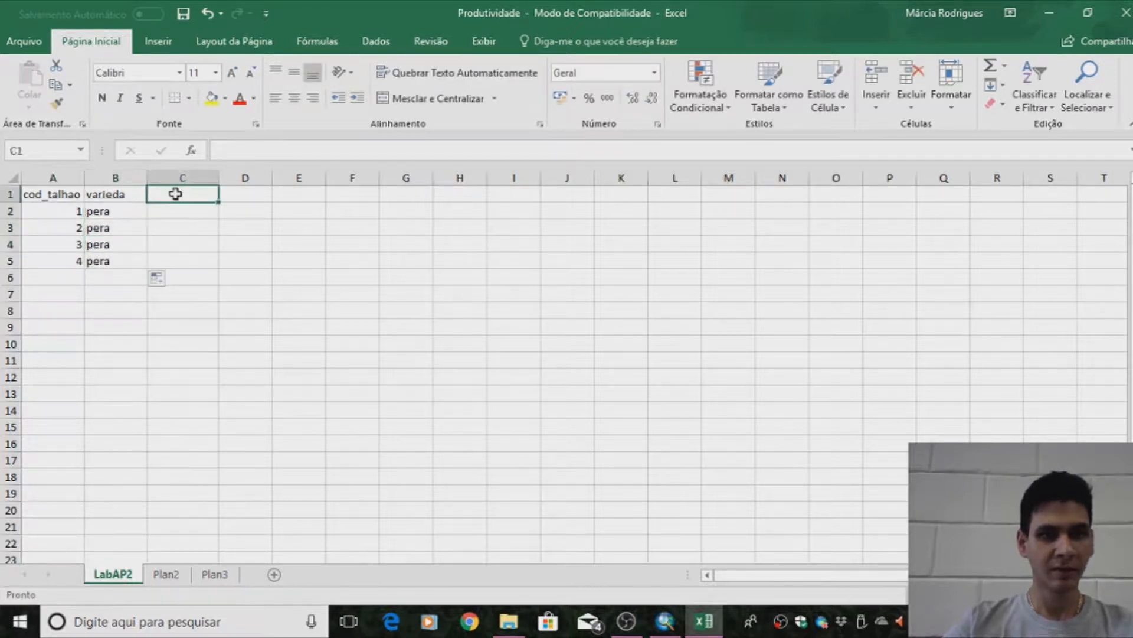
type("prod")
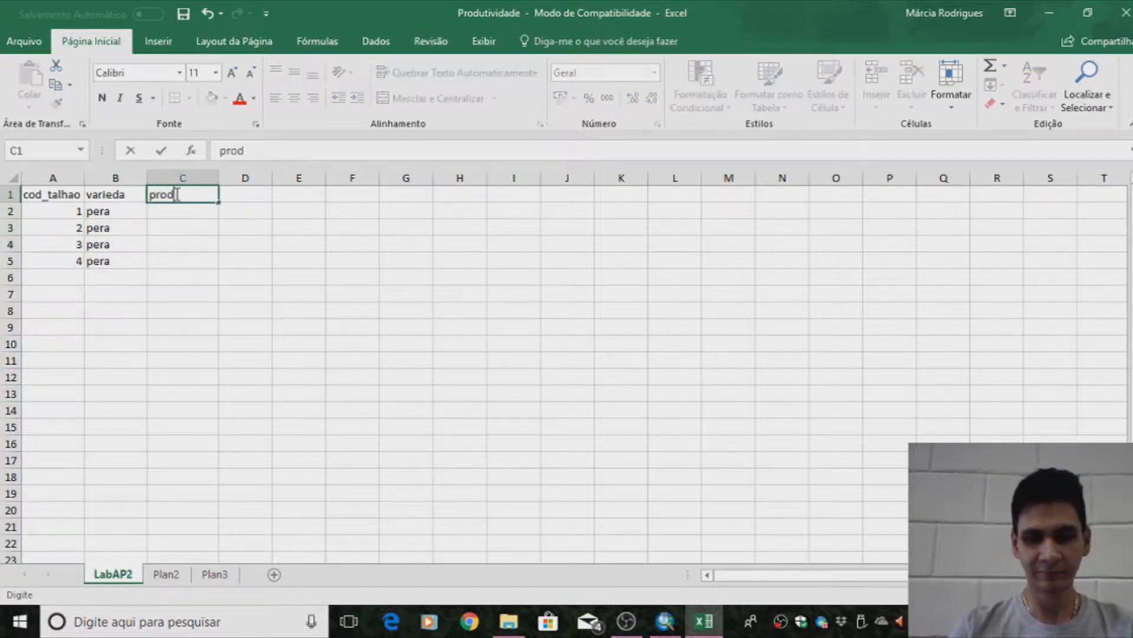
type("_c")
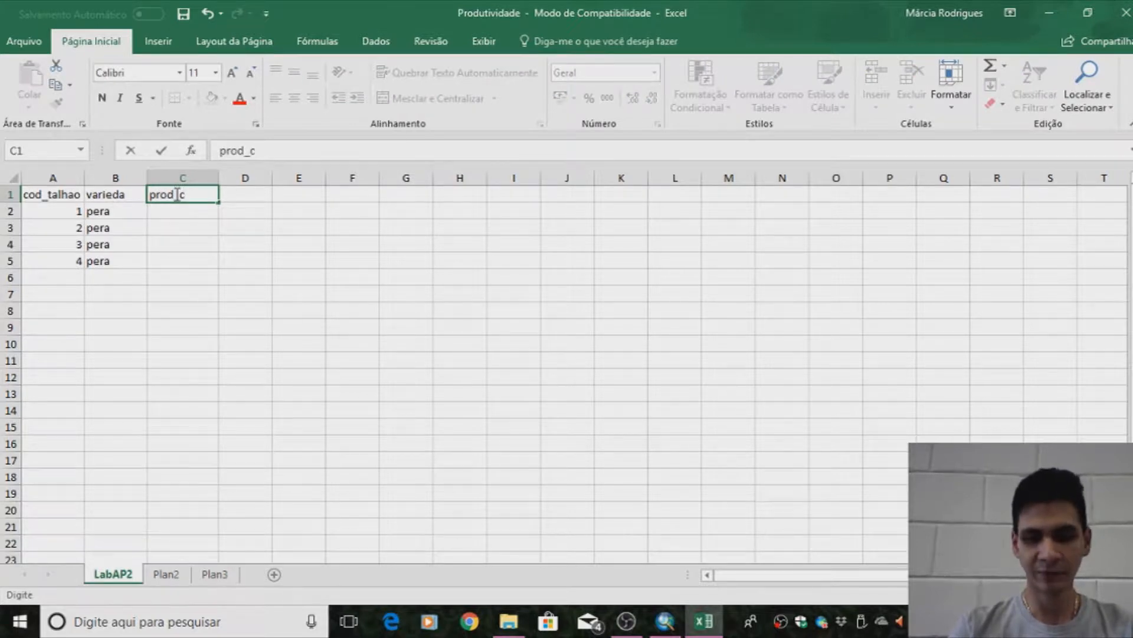
type("x_ha")
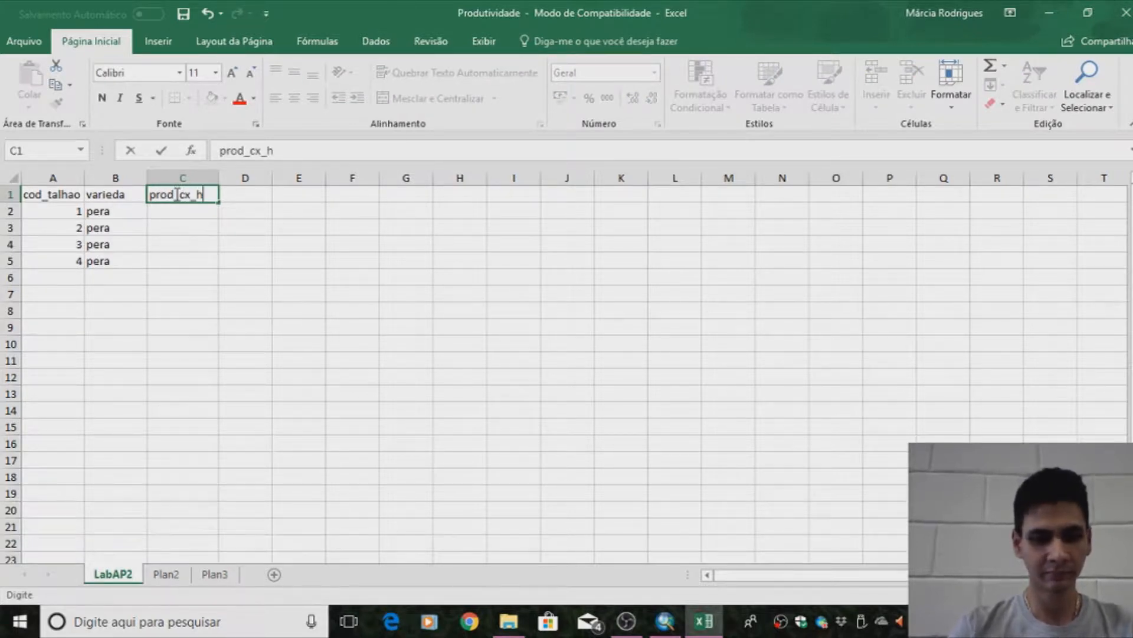
- Enter the productivity values 500, 600, 700 and 800 in cells C2 to C5
left_click(162, 205)
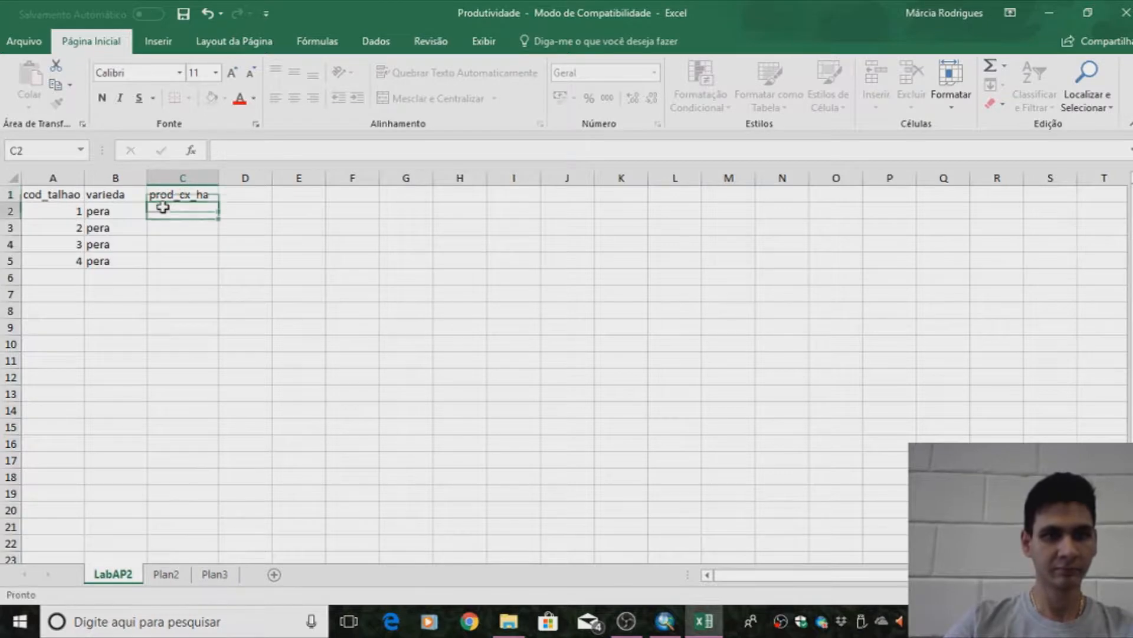
type("500")
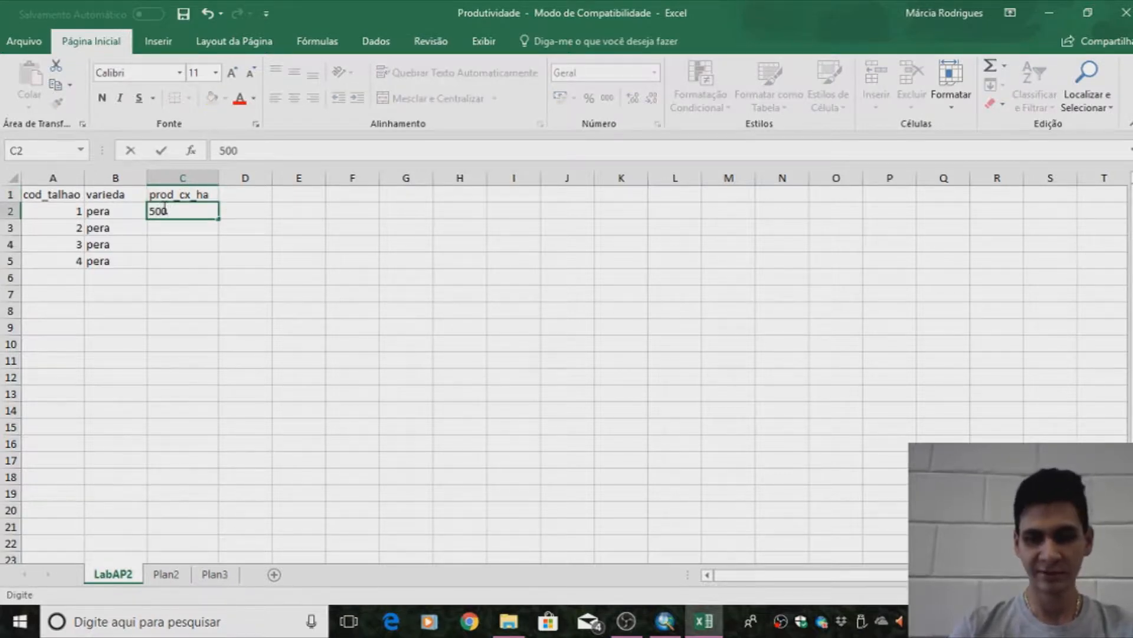
key("Return")
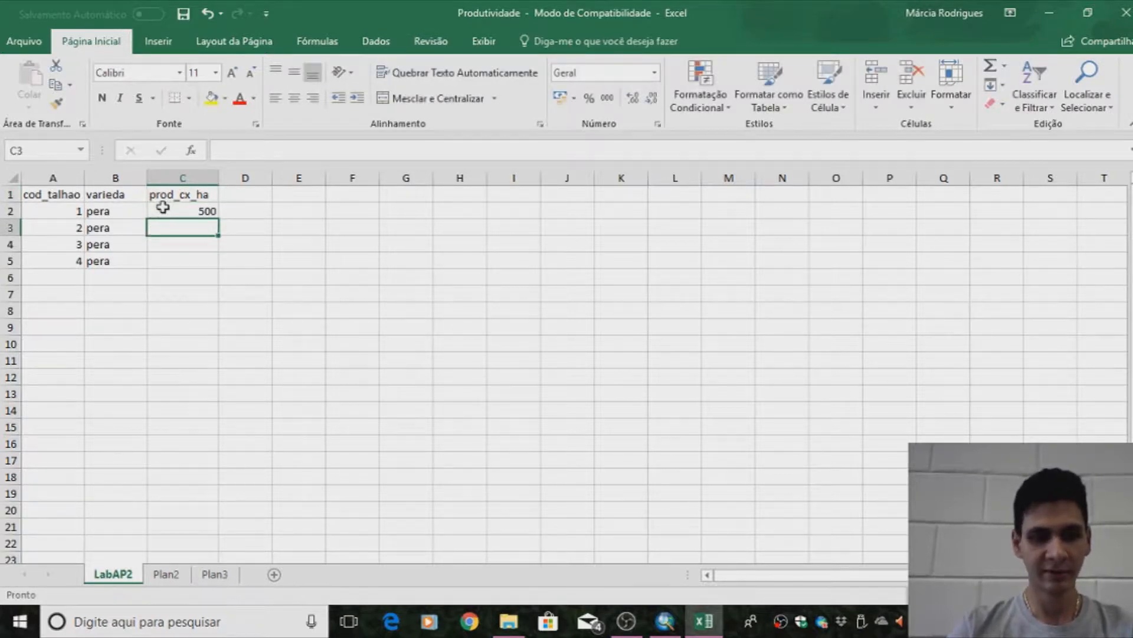
type("600")
key("Return")
type("700")
key("Return")
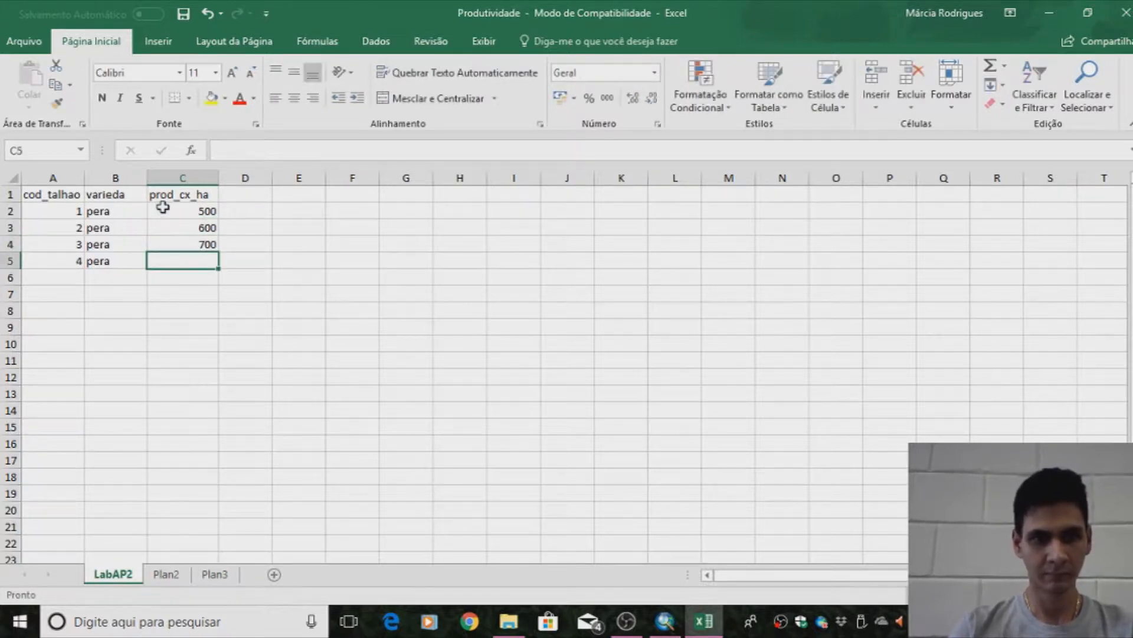
type("800")
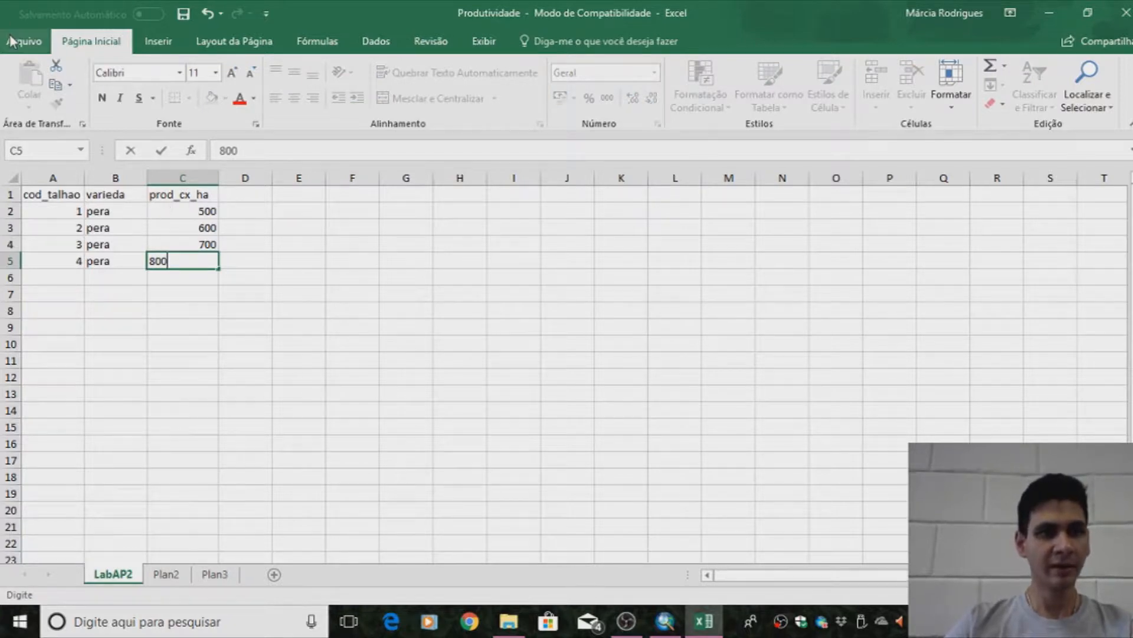
key("ctrl+Return")
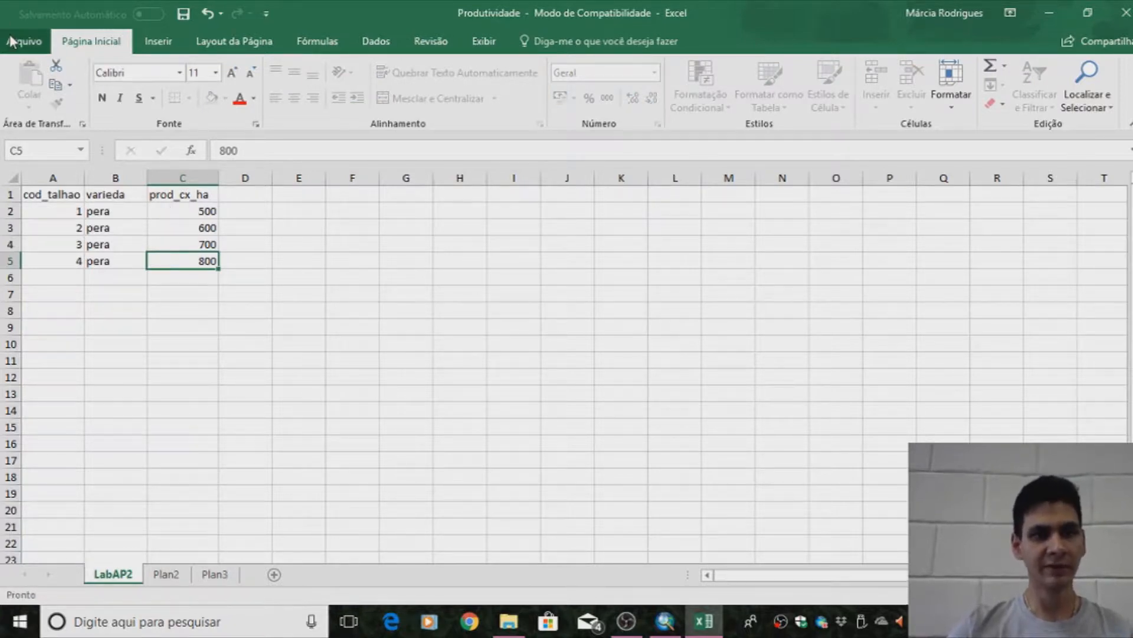
- Save the workbook as Produtividade in the Área de Trabalho folder, in the Excel 97-2003 format (Pasta de Trabalho do Excel 97-2003)
left_click(9, 39)
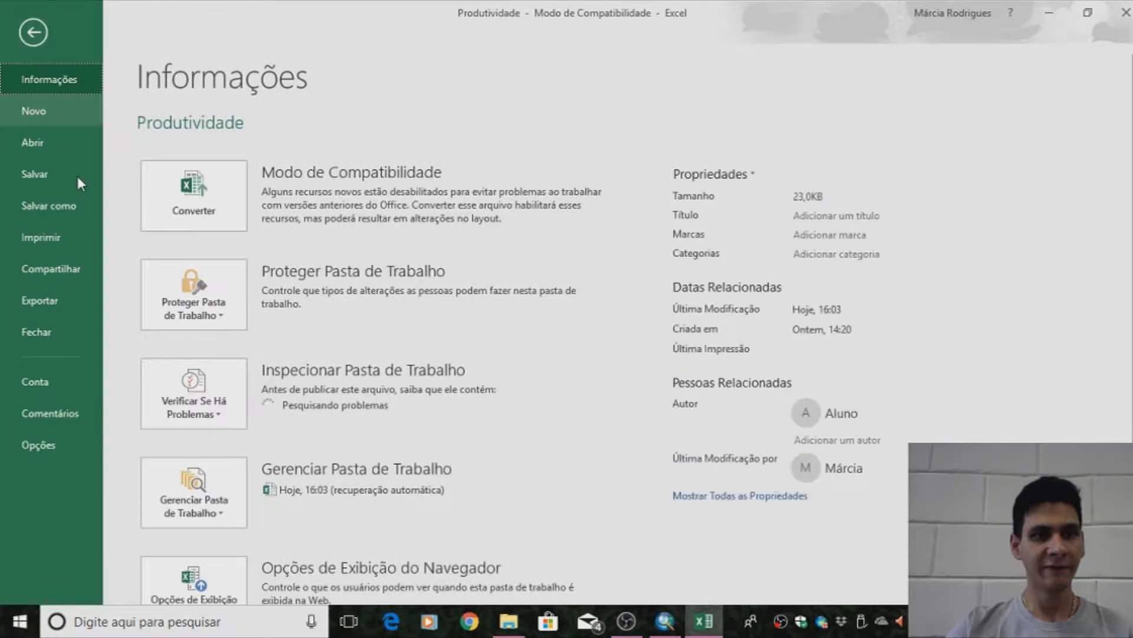
left_click(69, 203)
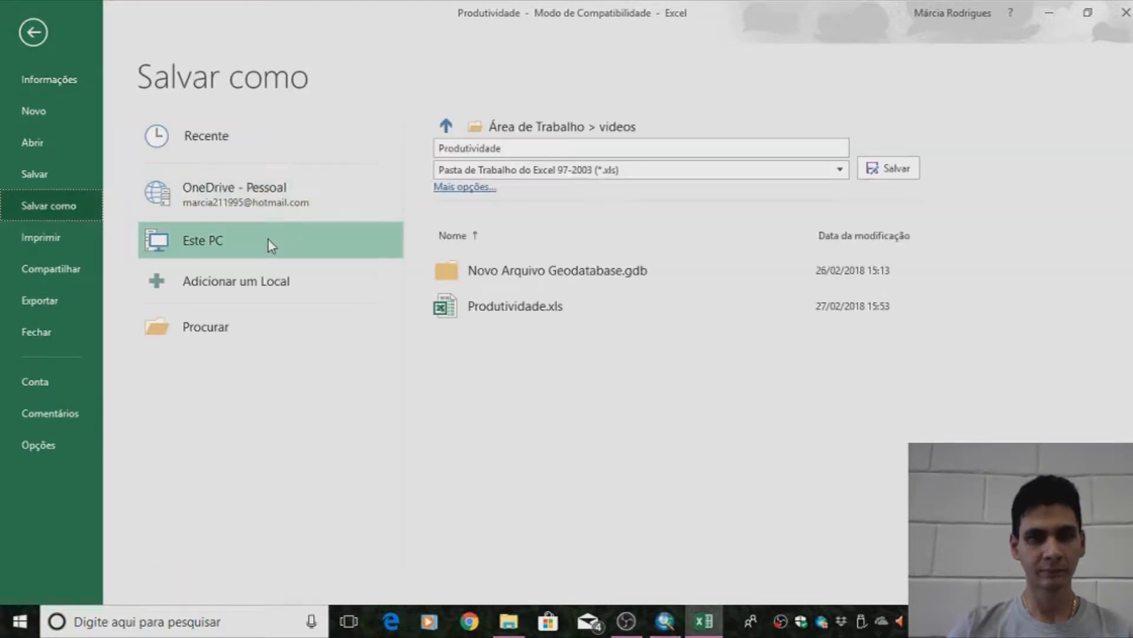
left_click(267, 240)
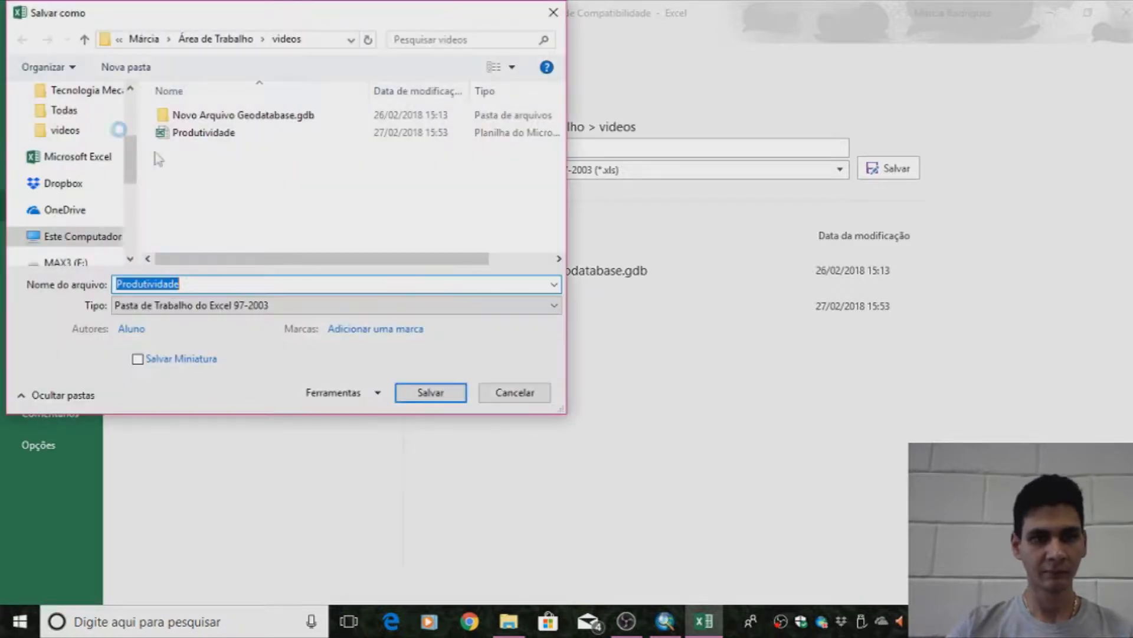
left_click_drag(134, 184, 133, 159)
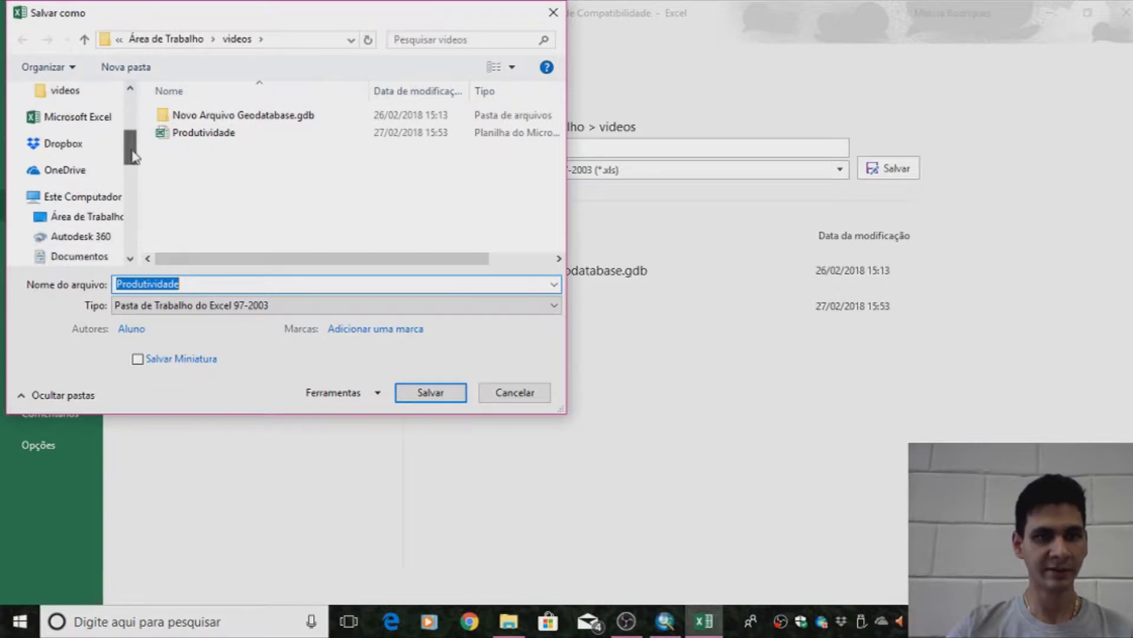
left_click(83, 216)
double_click(212, 288)
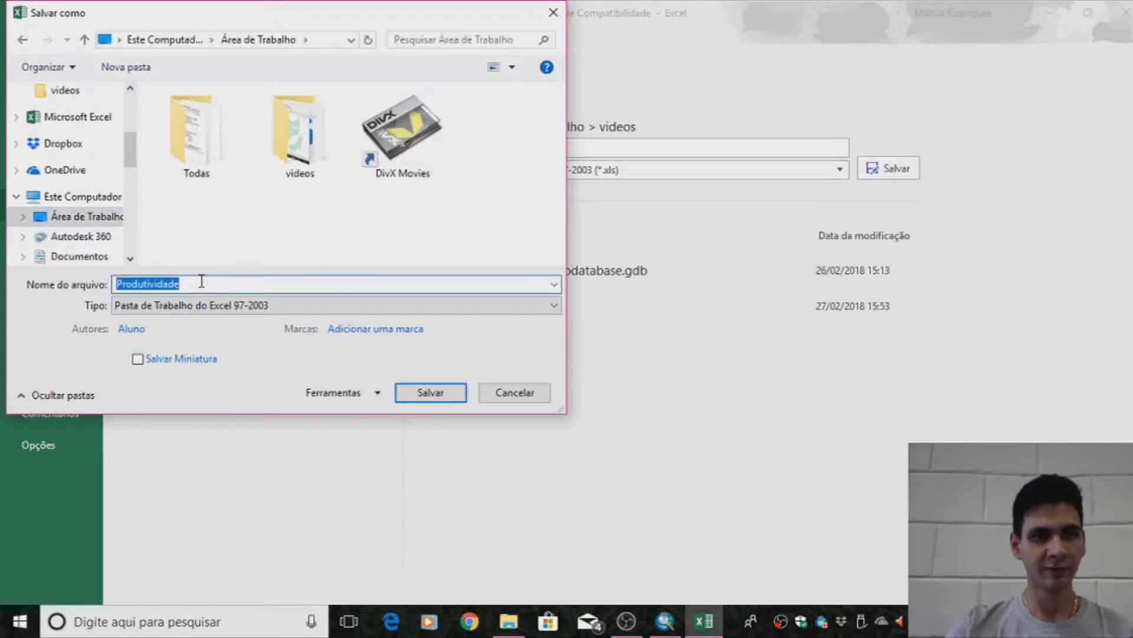
left_click(239, 307)
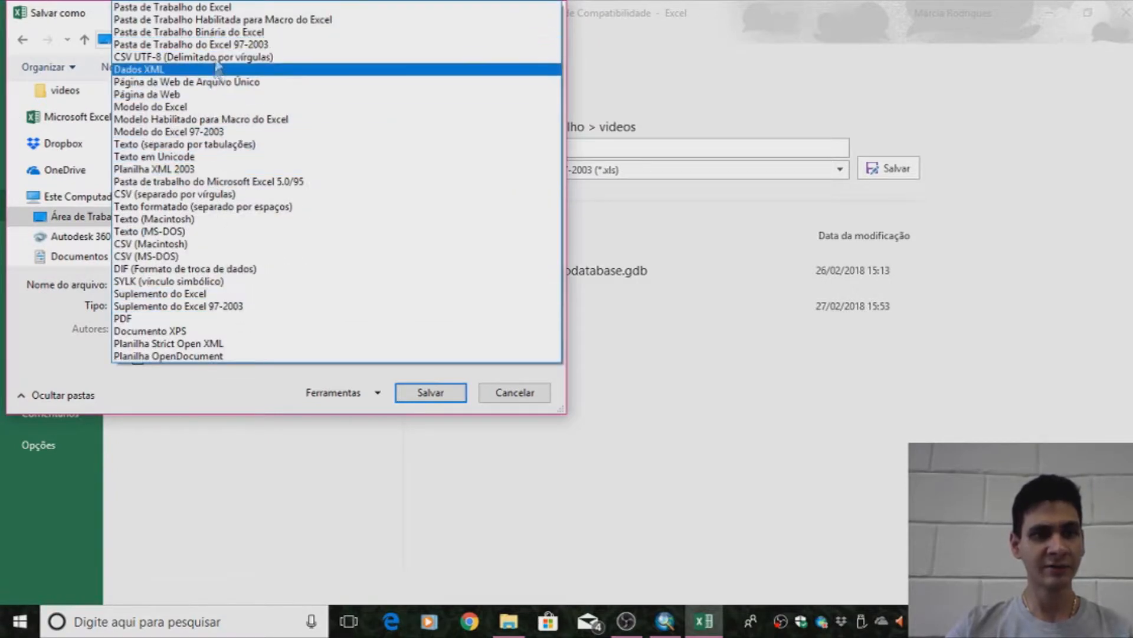
left_click(300, 46)
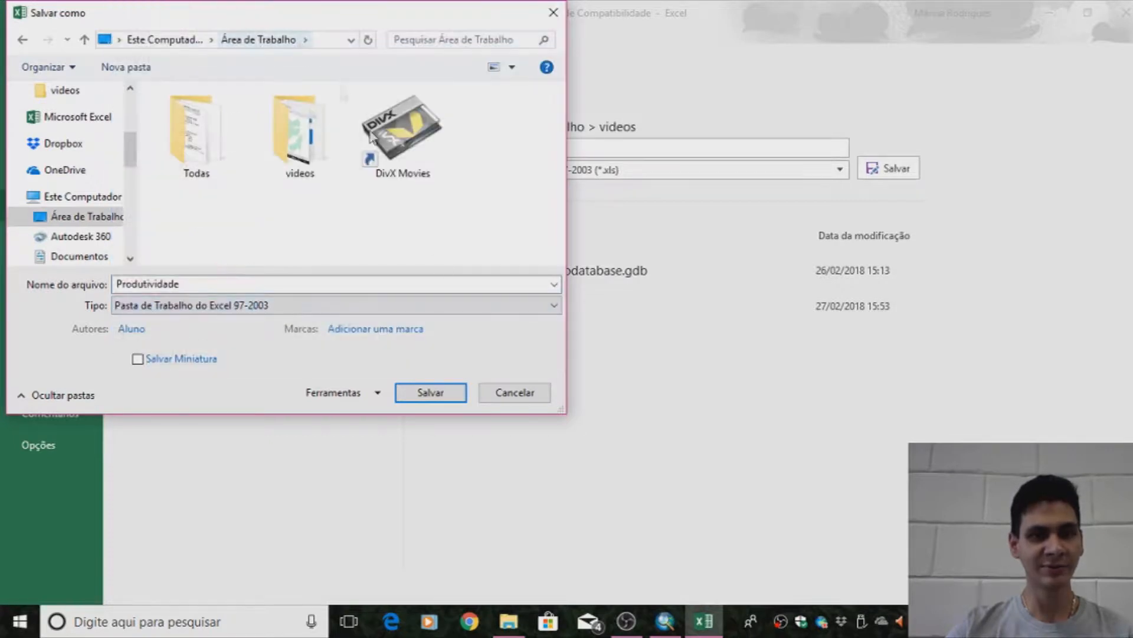
left_click(441, 395)
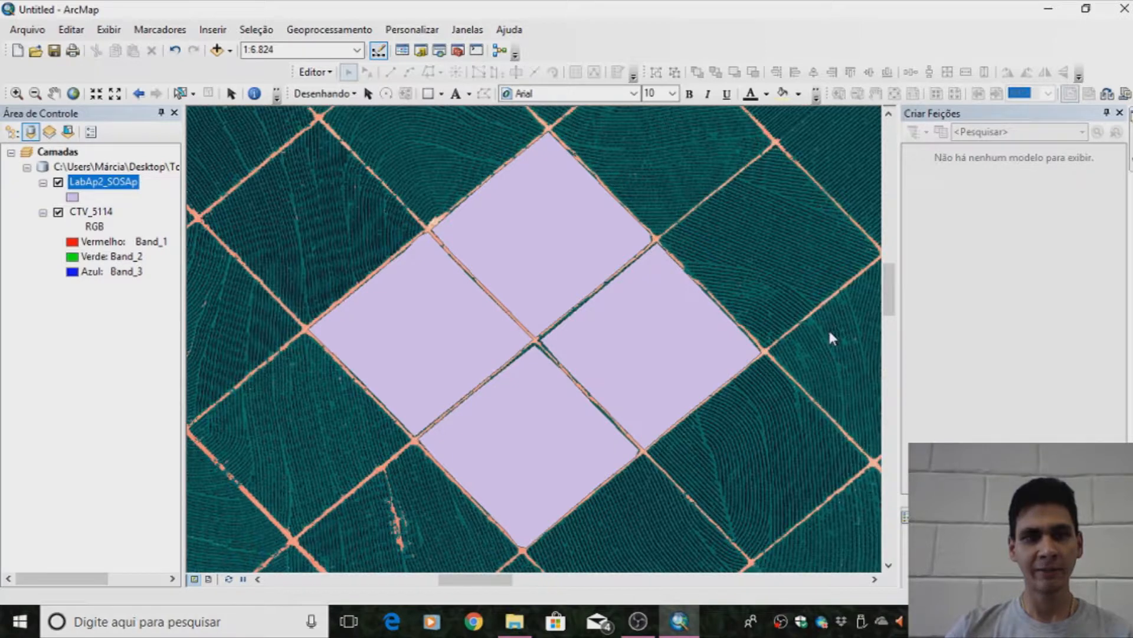
- Switch to ArcMap and set up a table attribute join for the LabAp2_SOSAp layer based on its OBJECTID field
right_click(115, 188)
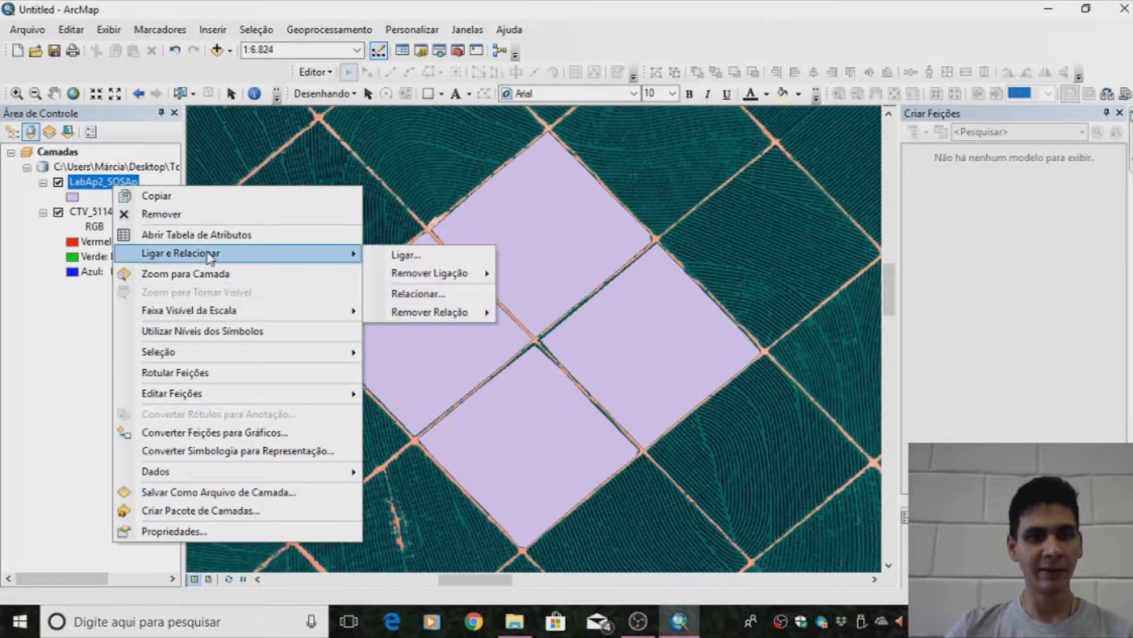
mouse_move(280, 254)
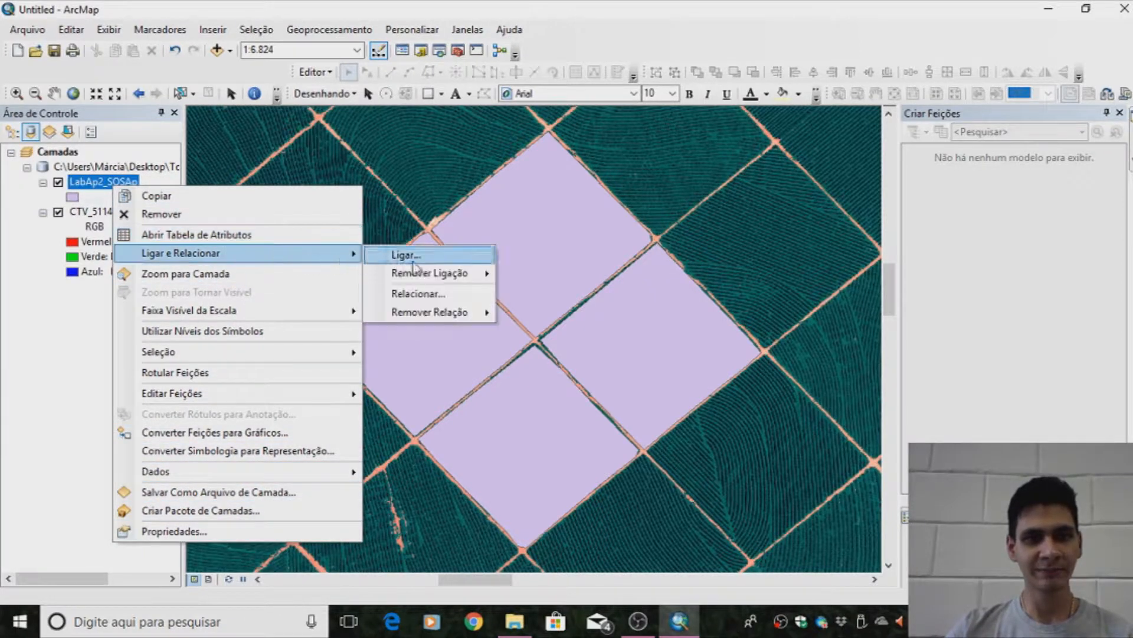
left_click(395, 254)
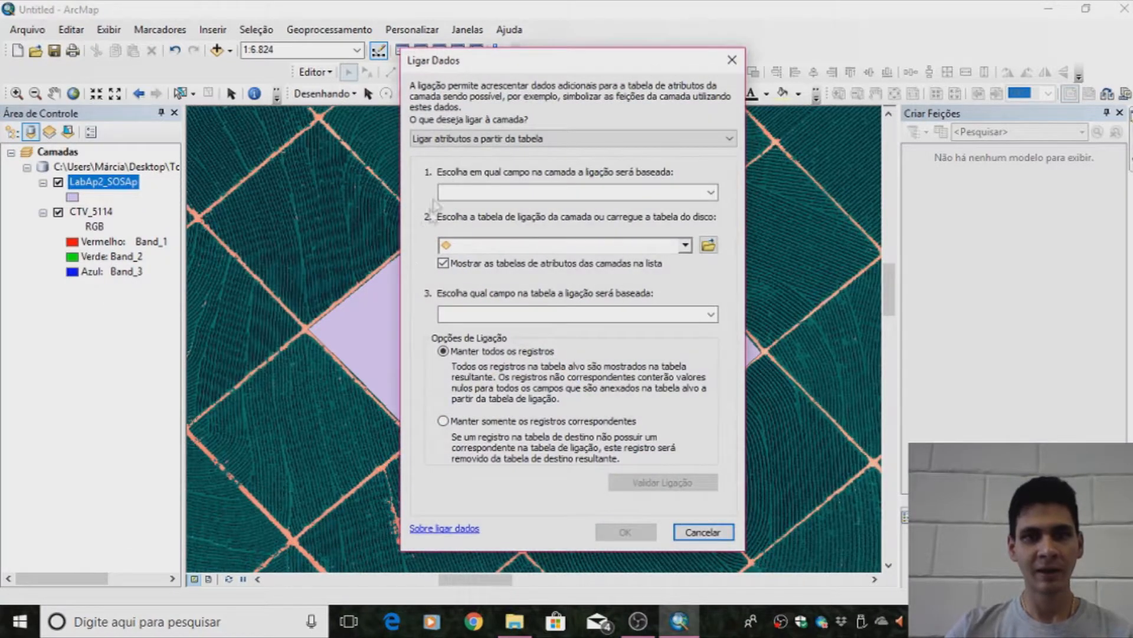
left_click(685, 194)
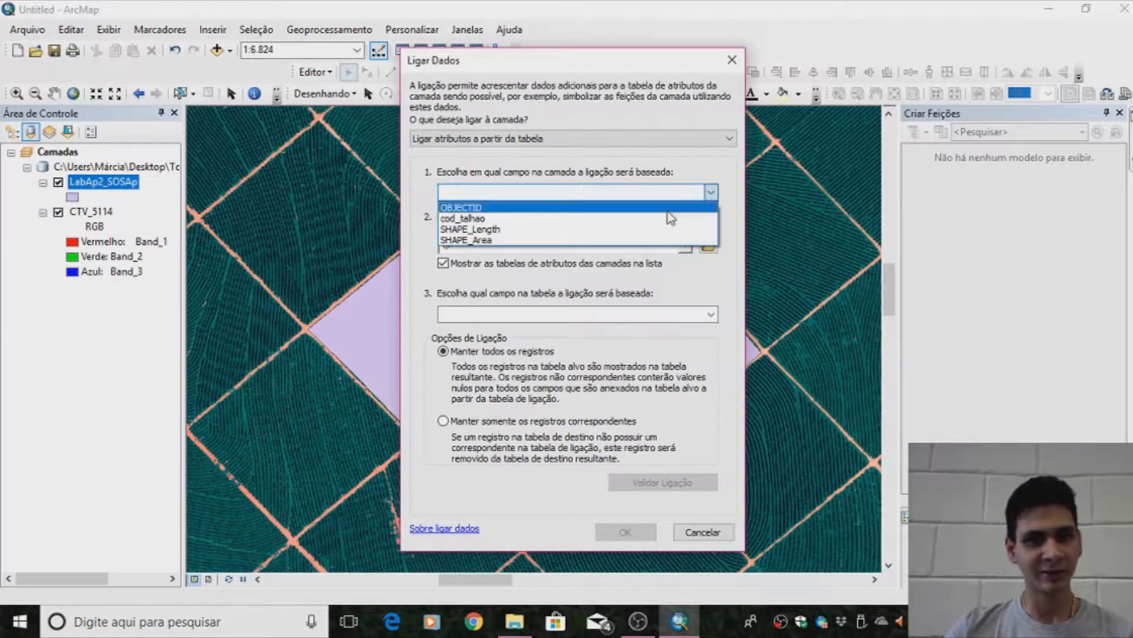
left_click(667, 208)
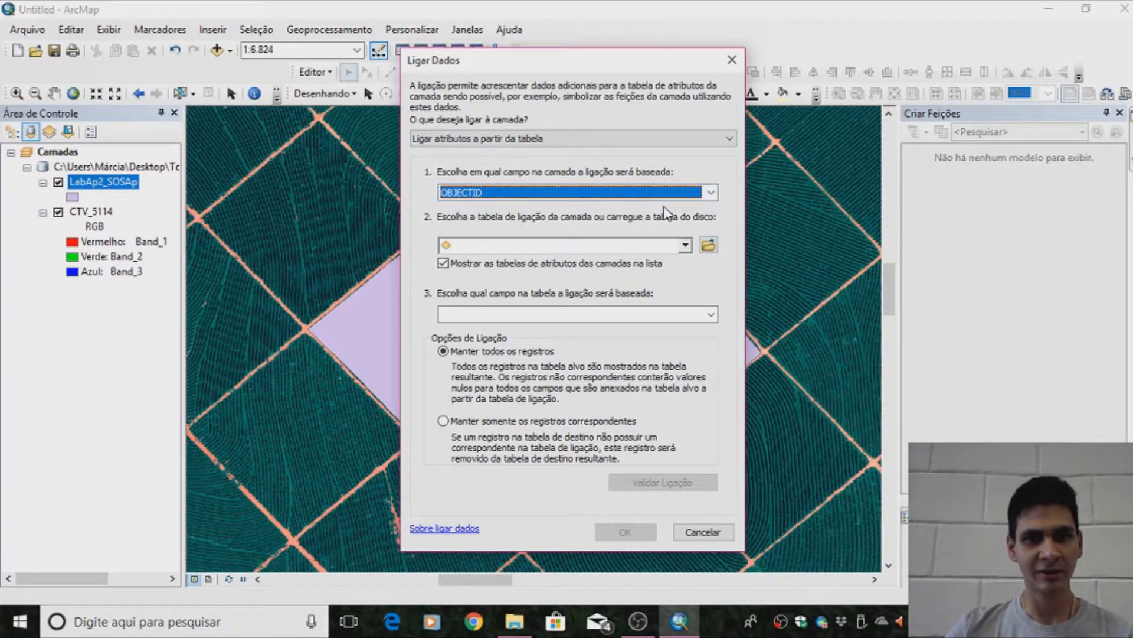
- Load the LabAP2$ sheet of Produtividade.xls as the join table, matched on cod_talhao with all records kept, and apply the join
left_click(707, 245)
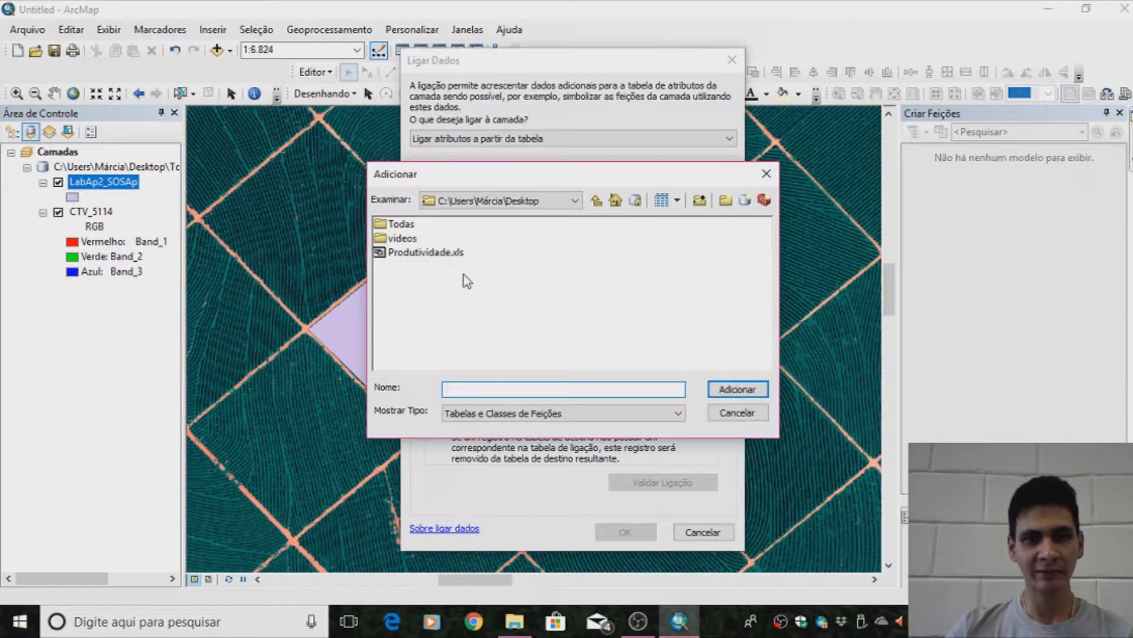
left_click(434, 258)
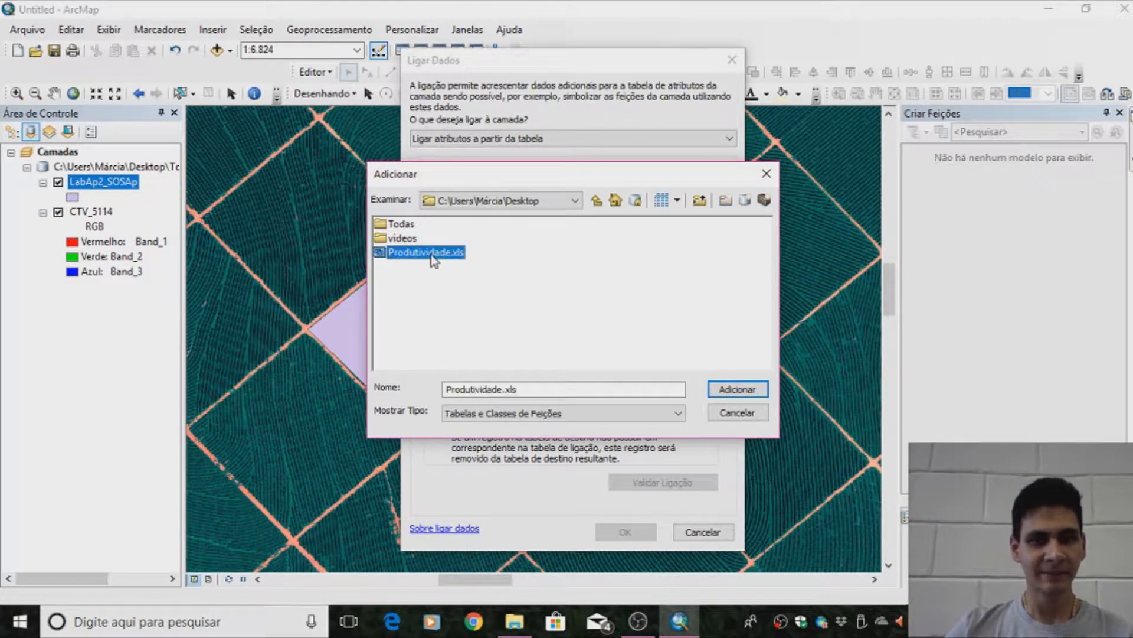
left_click(732, 391)
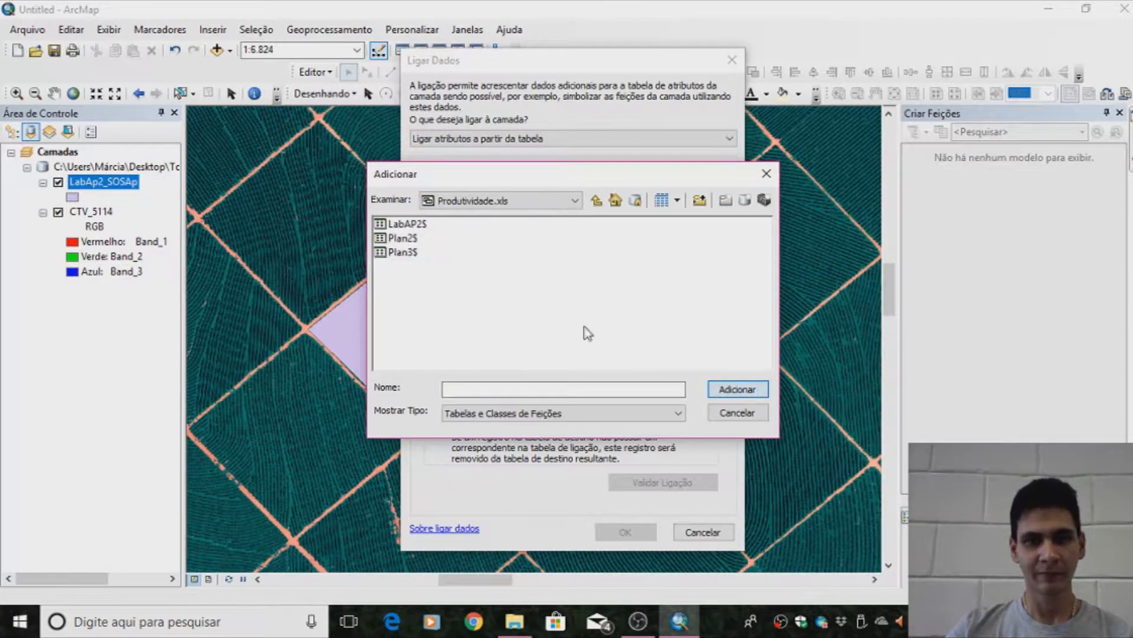
left_click(407, 224)
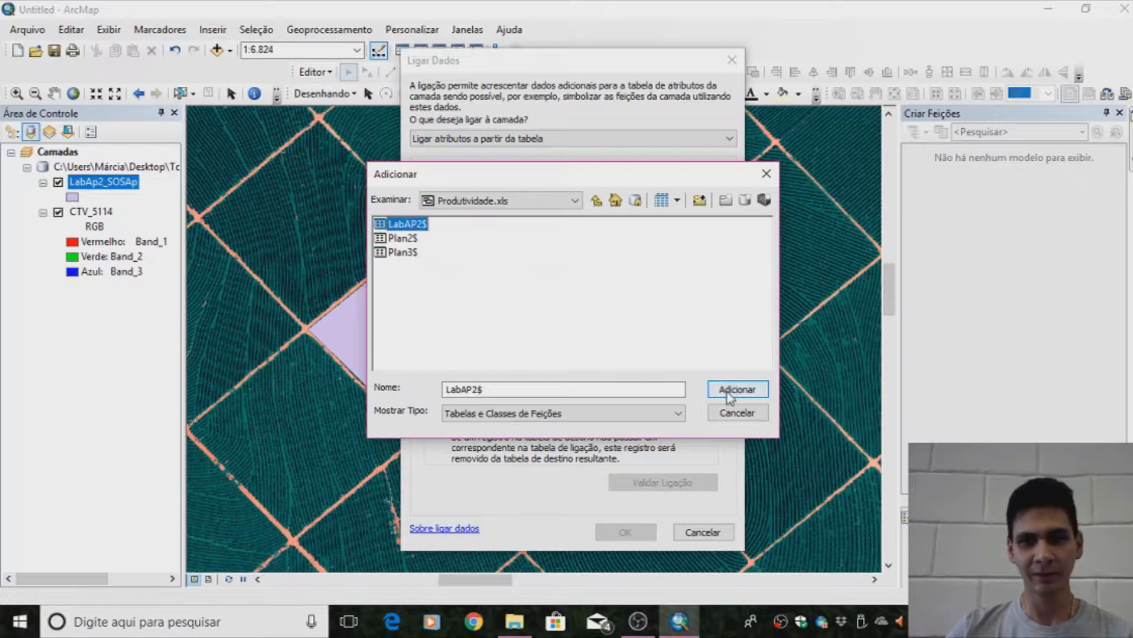
left_click(730, 394)
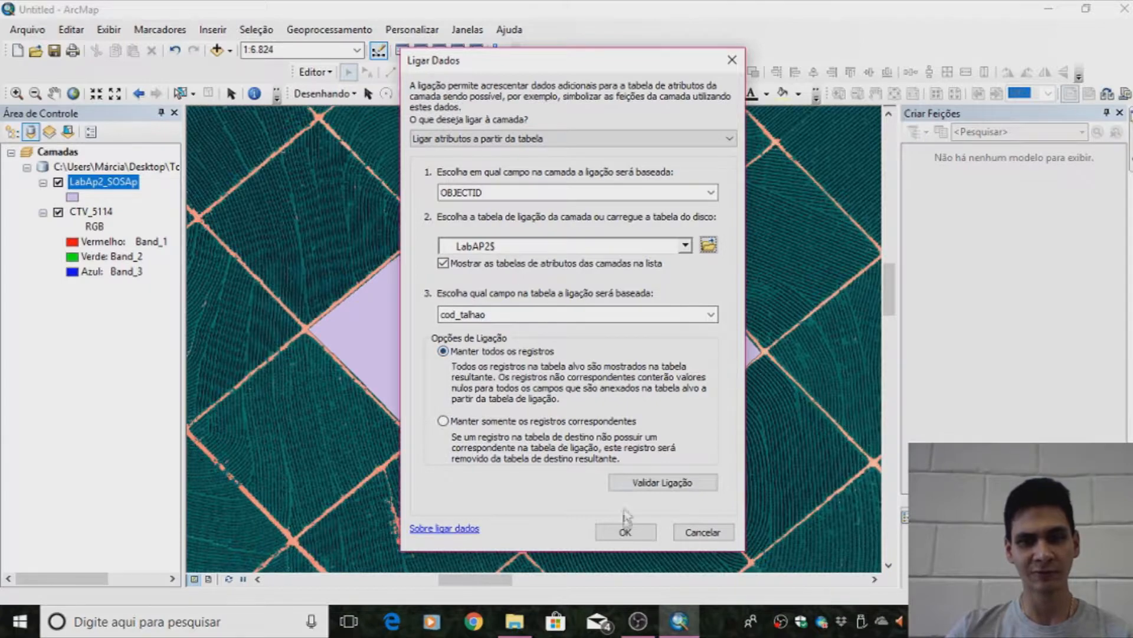
left_click(626, 534)
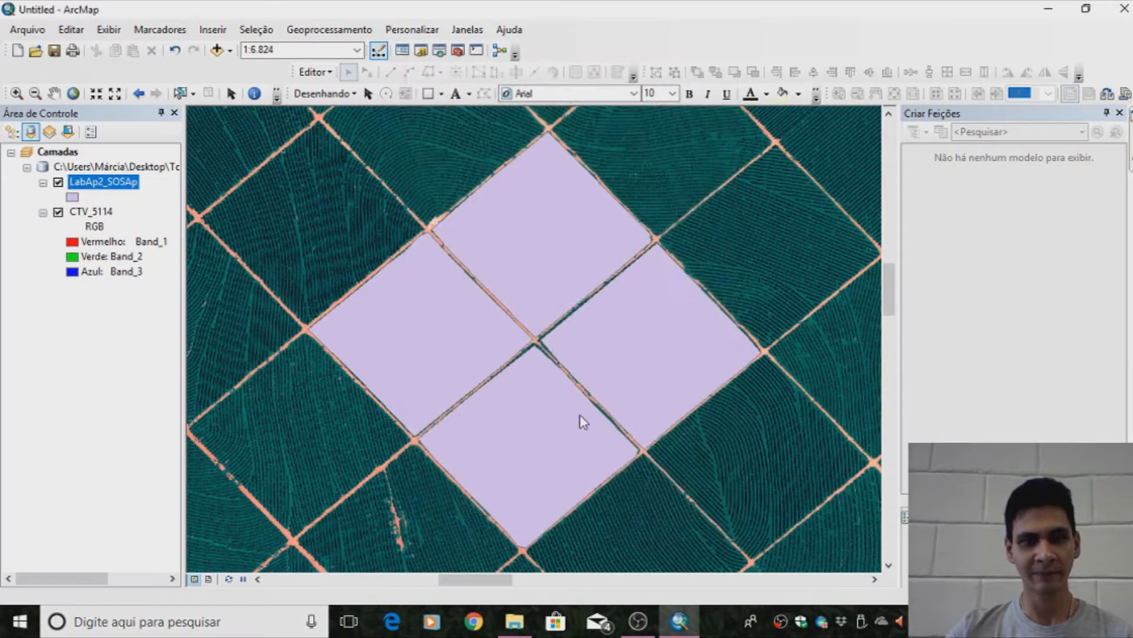
- Examine the joined cod_talhao, varieda and prod_cx_ha columns in the LabAp2_SOSAp attribute table, and close the table
right_click(95, 184)
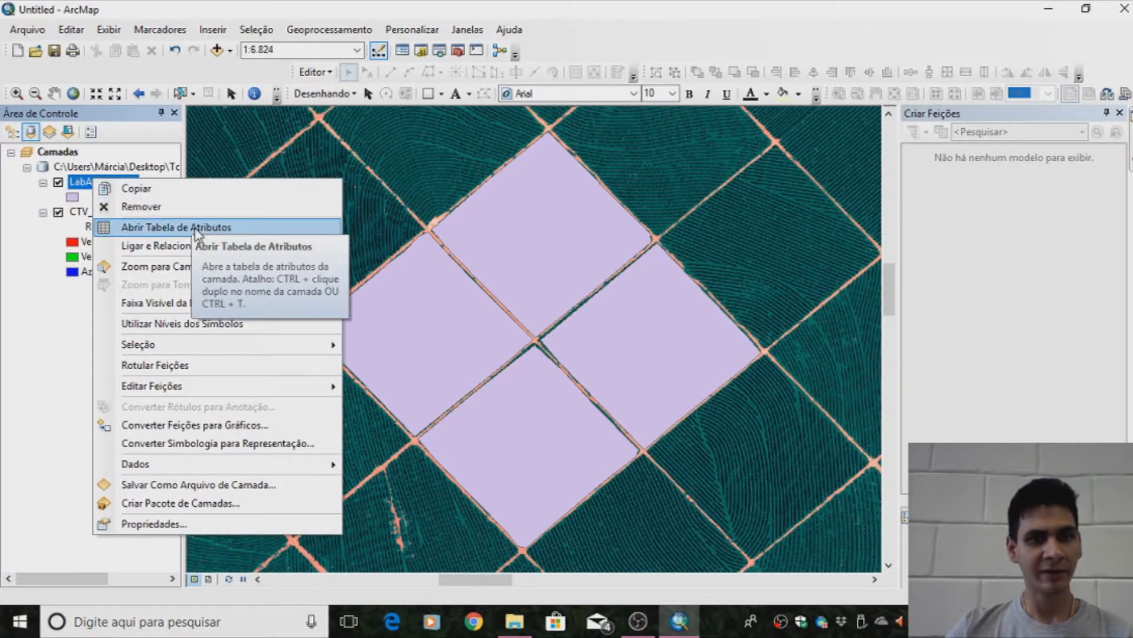
left_click(196, 231)
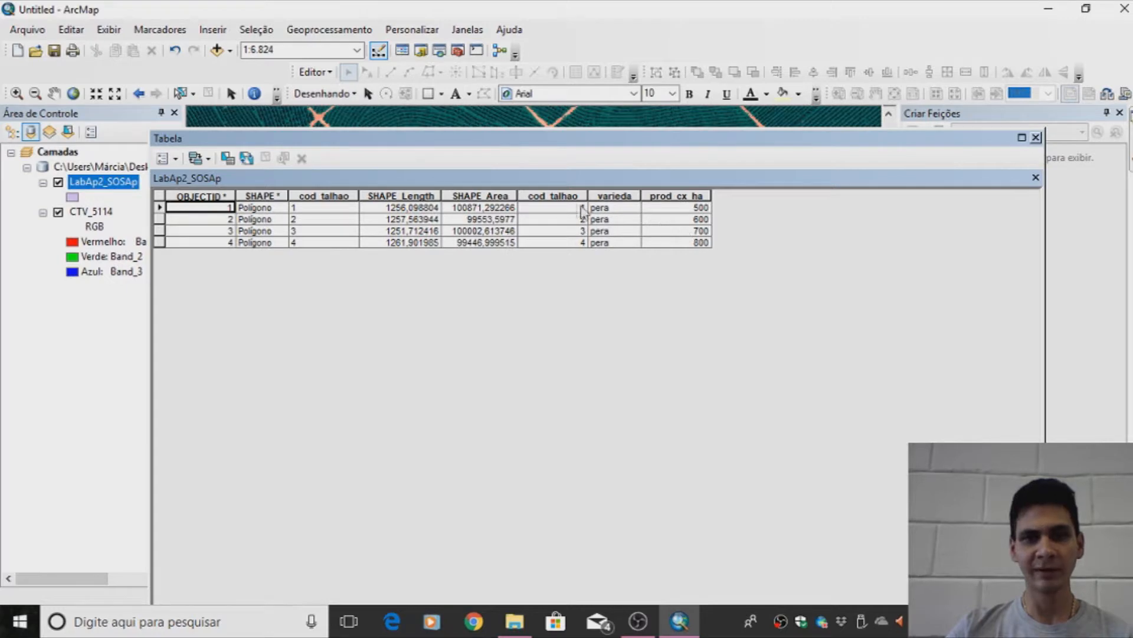
left_click(560, 198)
left_click_drag(559, 201, 624, 200)
left_click(624, 198)
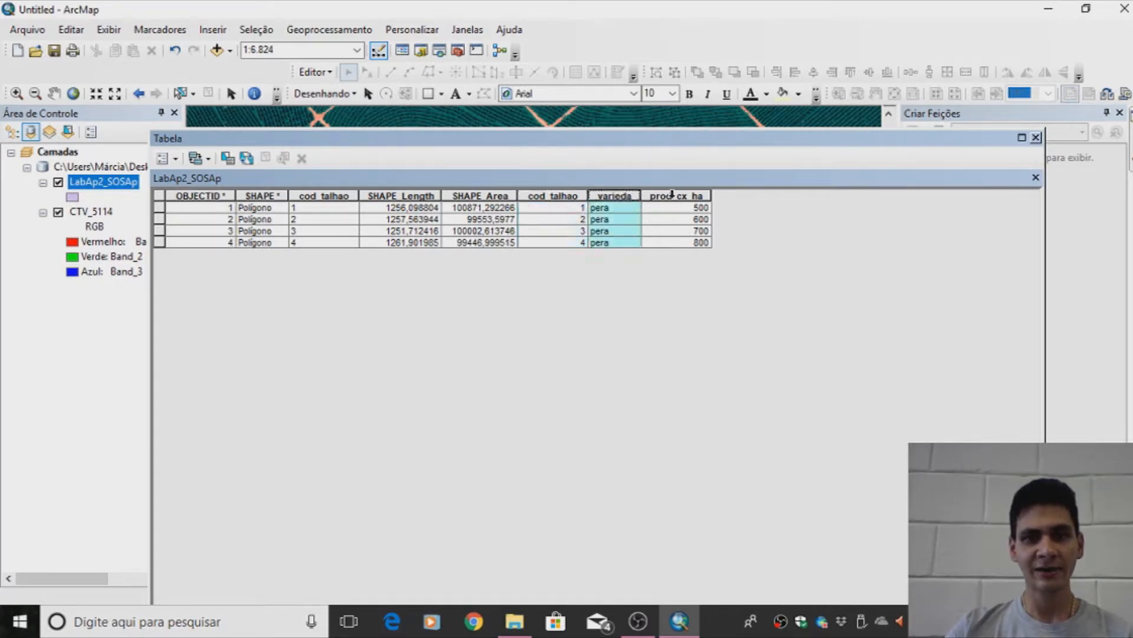
left_click(674, 196)
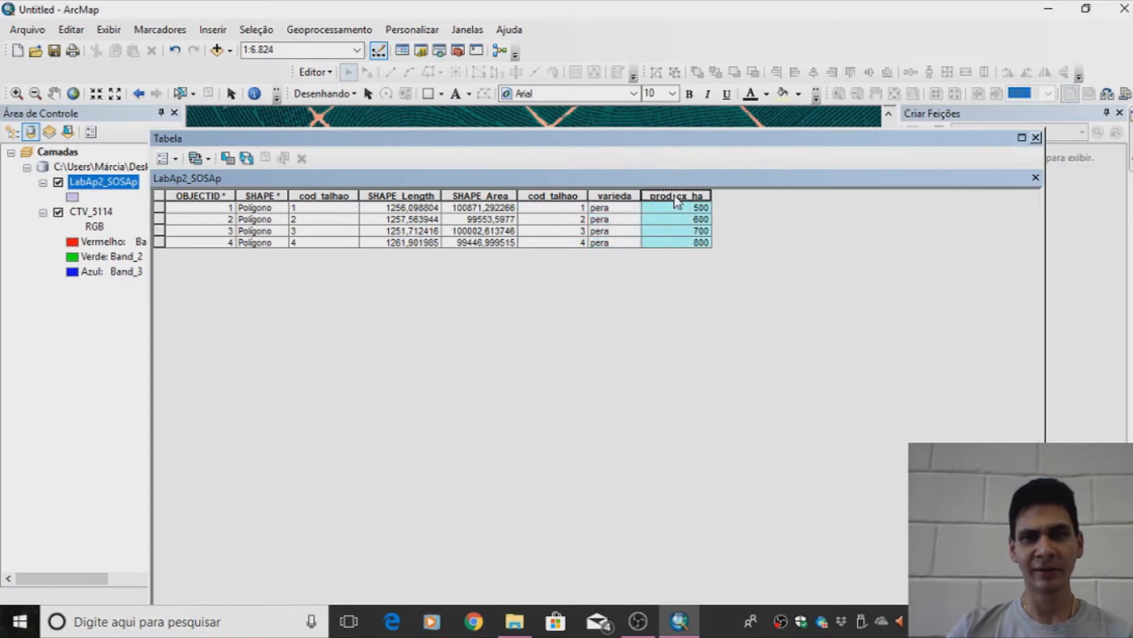
left_click(1036, 137)
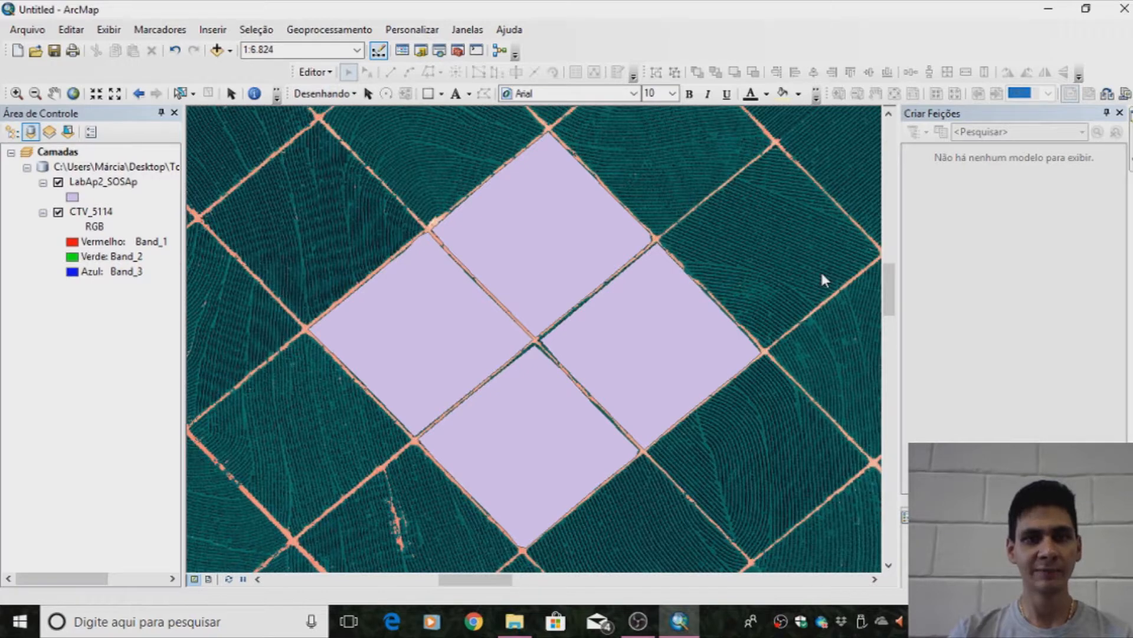
- View the Relate (Relacionar) options for the LabAp2_SOSAp layer and close the dialog without choosing a related table
right_click(115, 182)
mouse_move(212, 243)
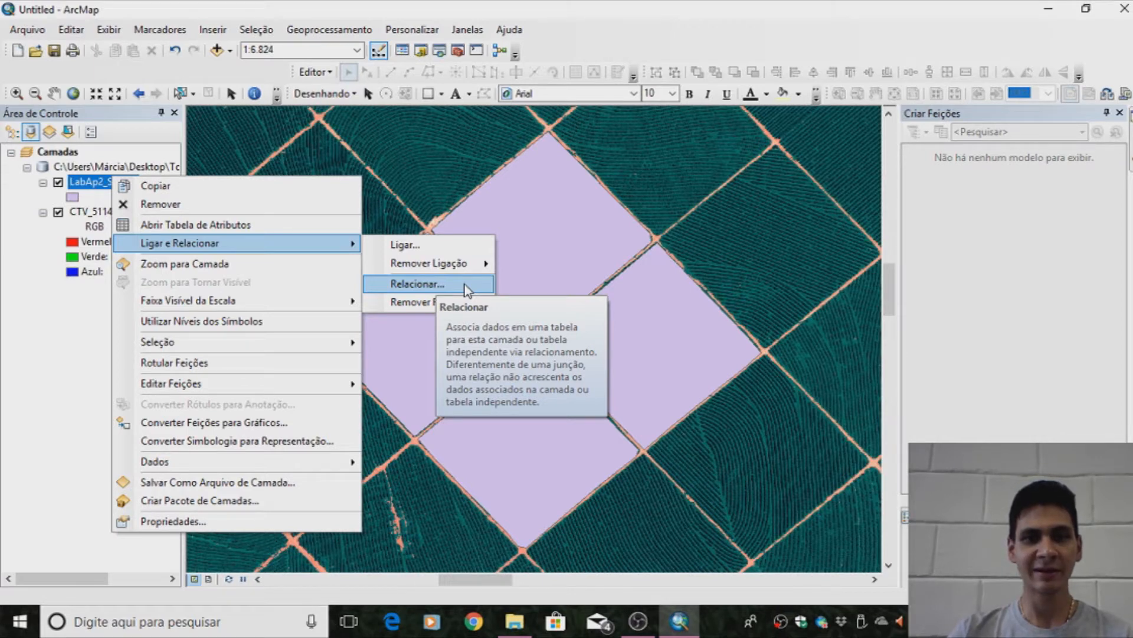
left_click(465, 284)
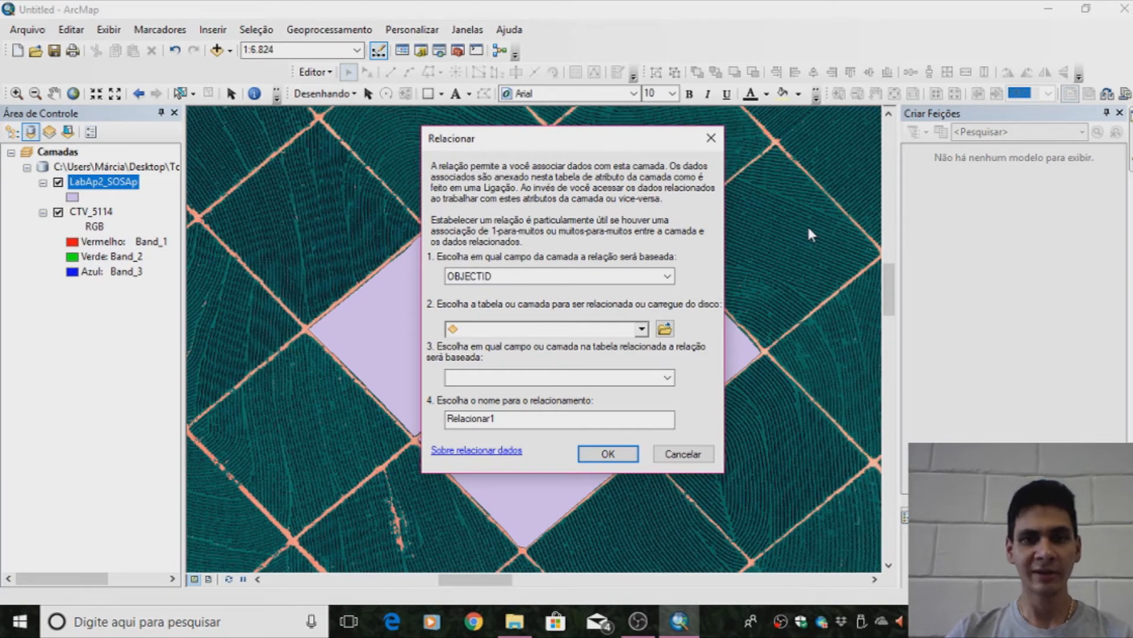
left_click(608, 454)
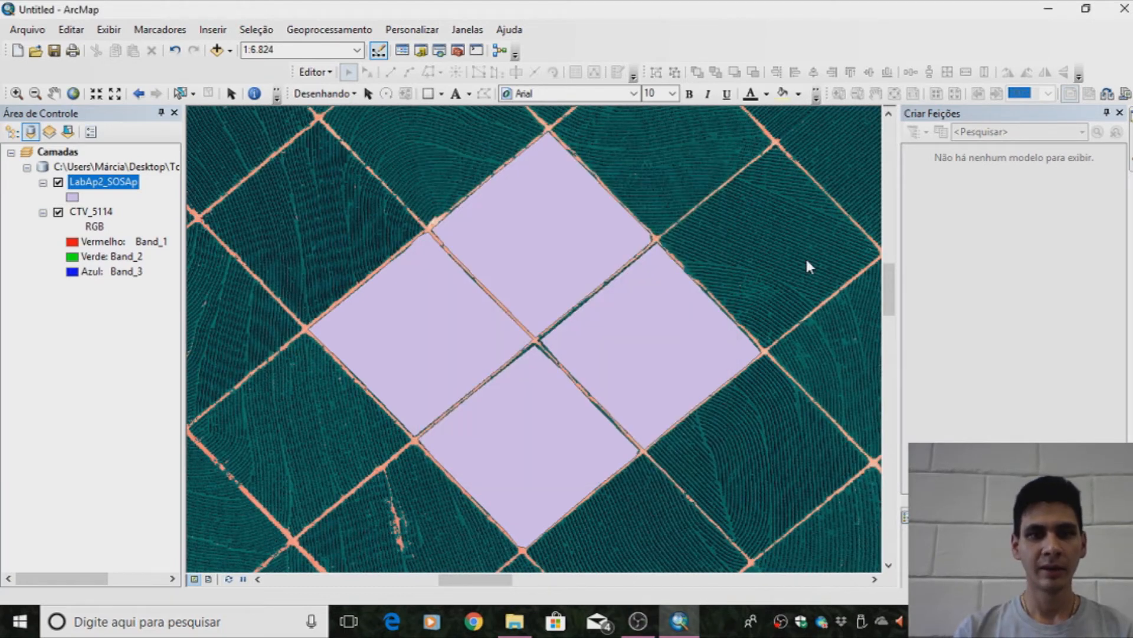